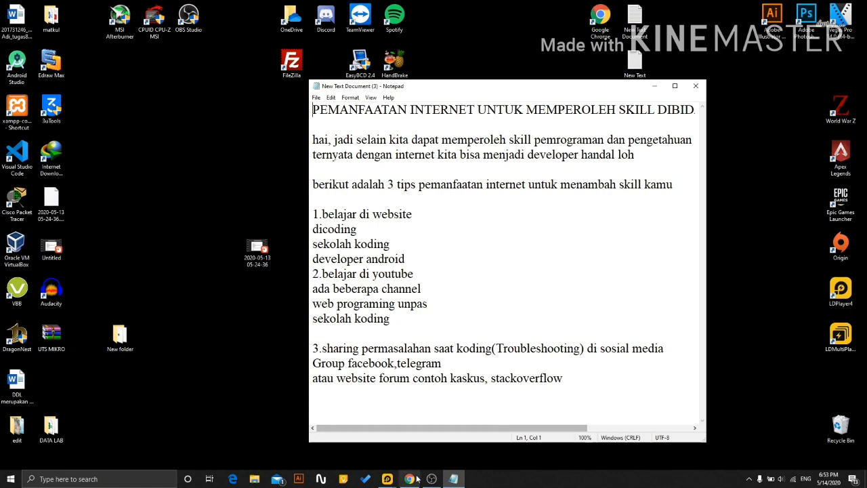
Switch to Chrome and play the YouTube animation video nearly to its end, checking the OBS Studio recording during pauses.
{"action": "left_click", "coordinate": [413, 479]}
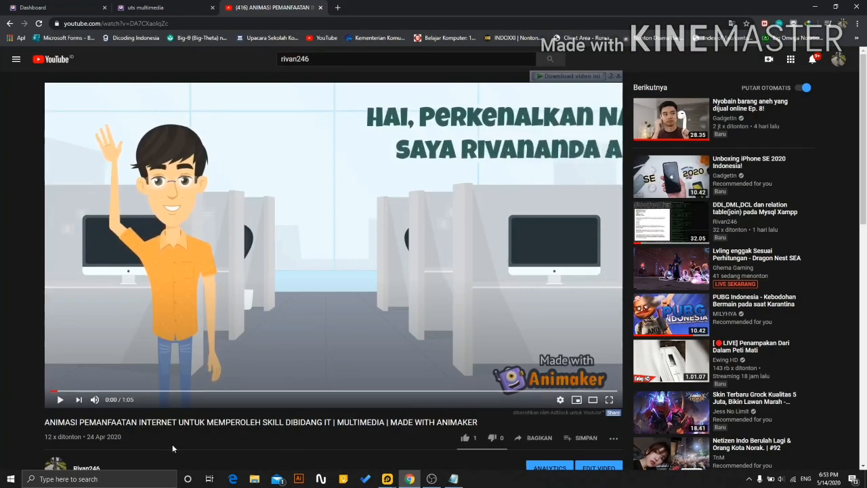
{"action": "left_click", "coordinate": [60, 400]}
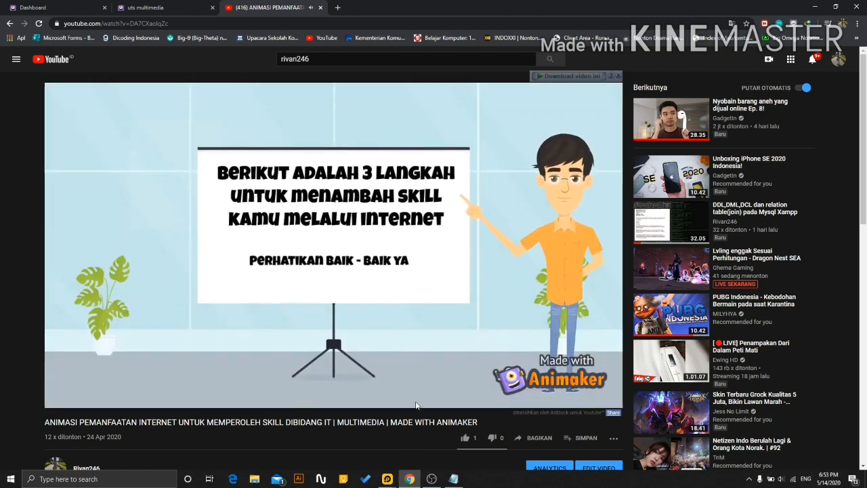
{"action": "left_click", "coordinate": [416, 405]}
{"action": "left_click", "coordinate": [432, 479]}
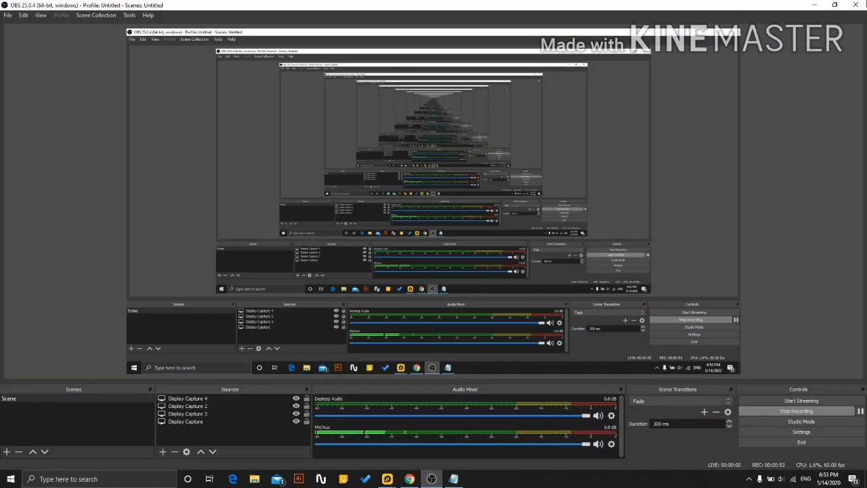
{"action": "left_click", "coordinate": [813, 4]}
{"action": "left_click", "coordinate": [343, 262]}
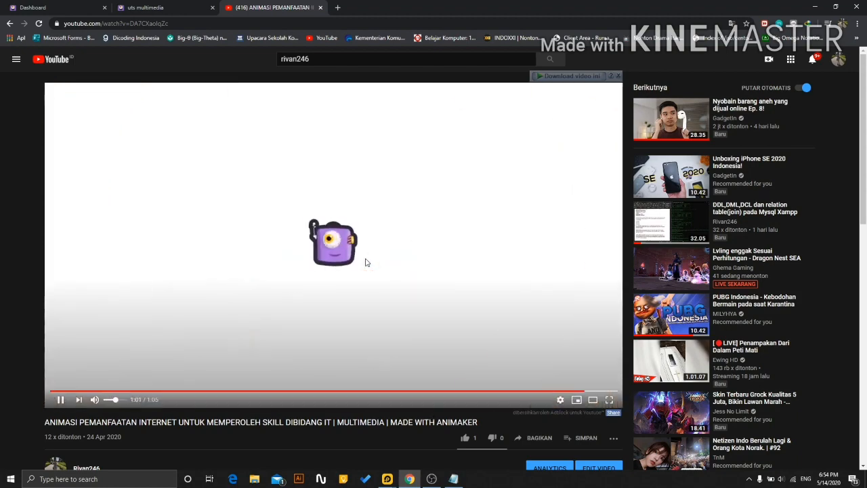
{"action": "left_click", "coordinate": [363, 259]}
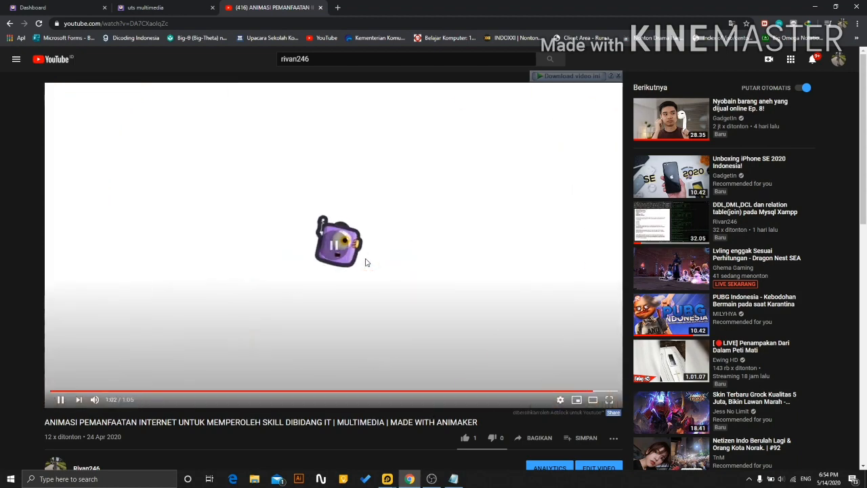
{"action": "left_click", "coordinate": [434, 480]}
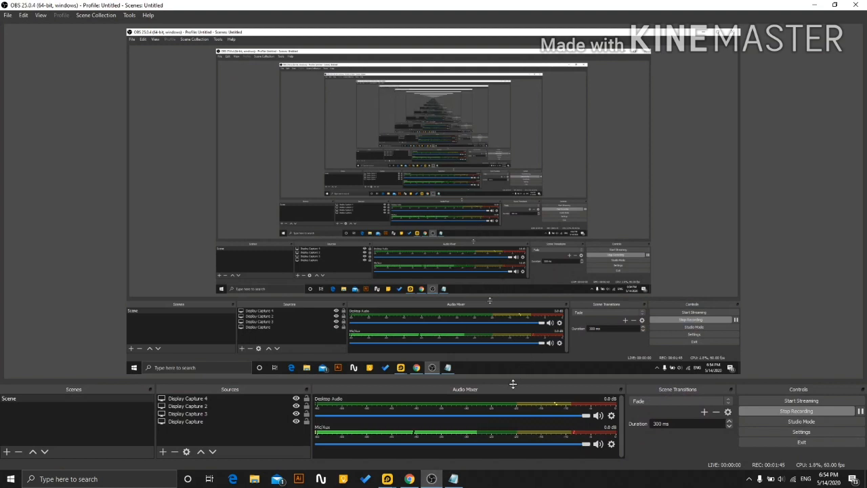
{"action": "left_click", "coordinate": [815, 5]}
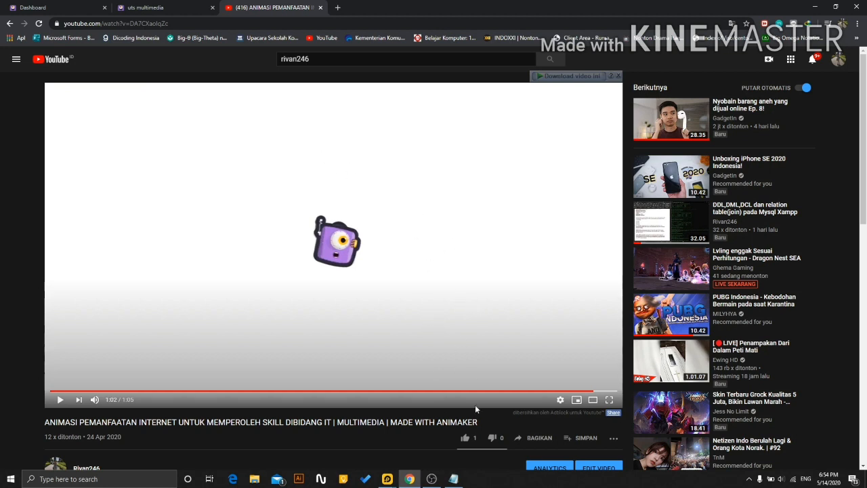
Switch to the Notepad script, widen its window to fit the full title, and highlight the title line.
{"action": "left_click", "coordinate": [453, 479]}
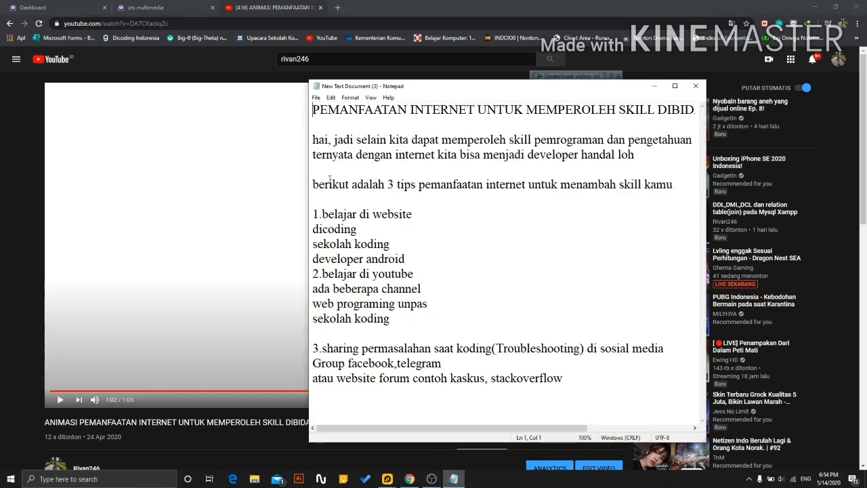
{"action": "left_click_drag", "start_coordinate": [306, 192], "coordinate": [106, 184]}
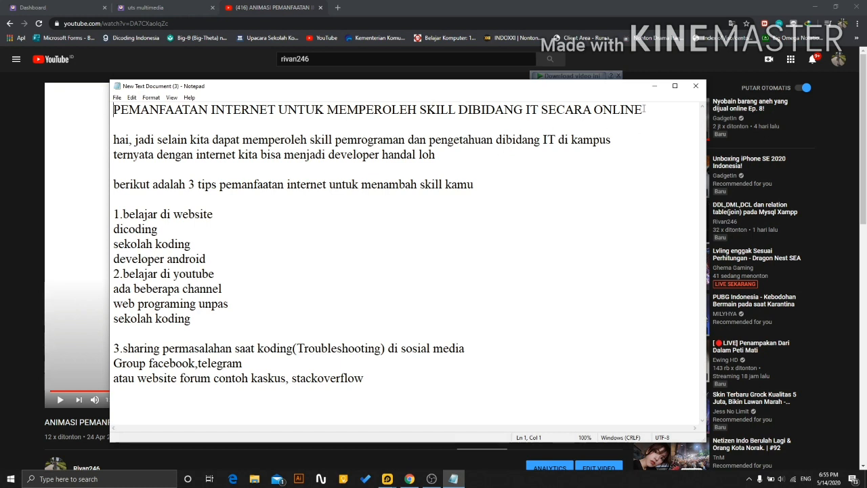
{"action": "left_click_drag", "start_coordinate": [642, 110], "coordinate": [408, 110]}
{"action": "left_click_drag", "start_coordinate": [114, 139], "coordinate": [172, 139]}
{"action": "left_click_drag", "start_coordinate": [641, 109], "coordinate": [113, 110]}
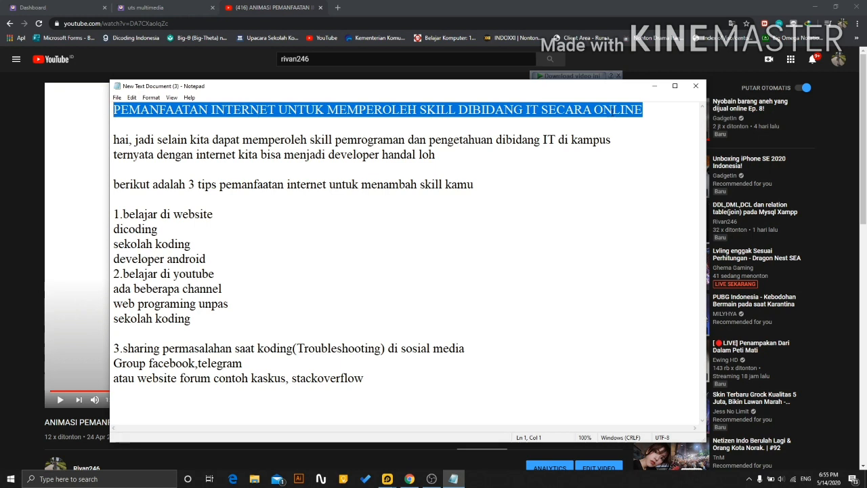
{"action": "left_click", "coordinate": [612, 112]}
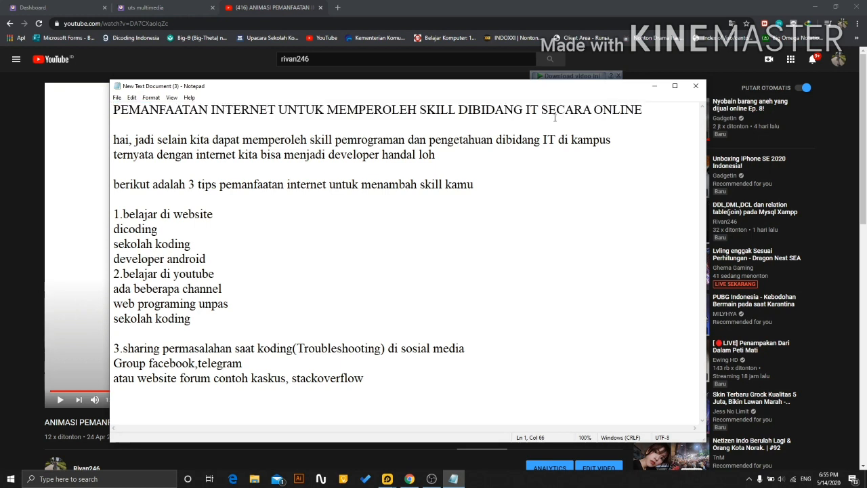
{"action": "left_click_drag", "start_coordinate": [540, 111], "coordinate": [525, 111]}
{"action": "left_click", "coordinate": [537, 112]}
{"action": "left_click_drag", "start_coordinate": [666, 109], "coordinate": [367, 110]}
{"action": "left_click", "coordinate": [366, 110]}
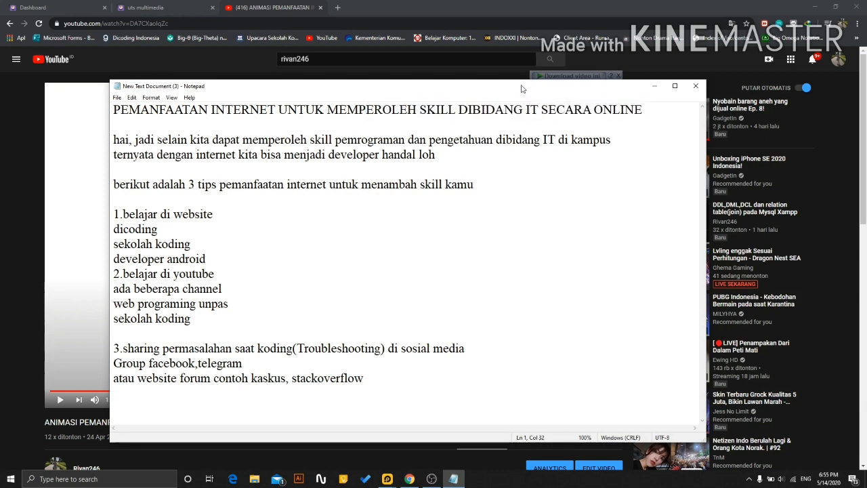
Reposition the script window and highlight the two-line introduction beginning "hai, jadi selain kita".
{"action": "left_click_drag", "start_coordinate": [522, 89], "coordinate": [577, 92]}
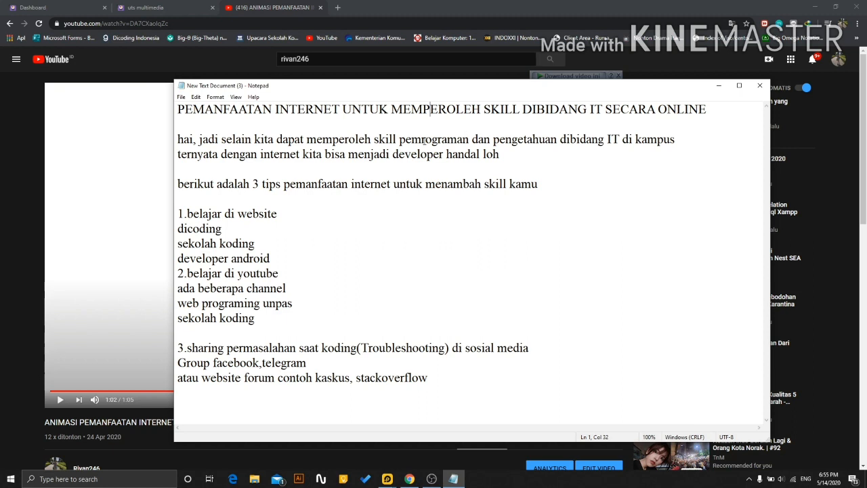
{"action": "left_click_drag", "start_coordinate": [177, 139], "coordinate": [548, 160]}
{"action": "left_click", "coordinate": [509, 184]}
{"action": "left_click_drag", "start_coordinate": [178, 139], "coordinate": [539, 160]}
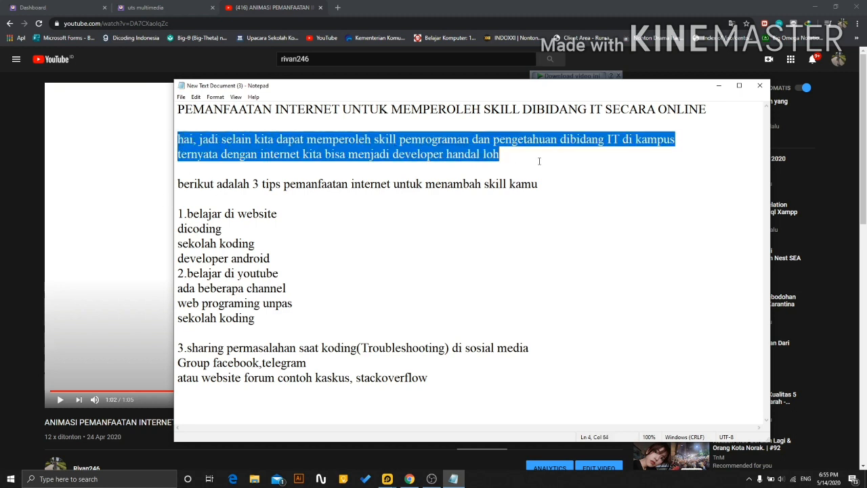
{"action": "left_click", "coordinate": [269, 214]}
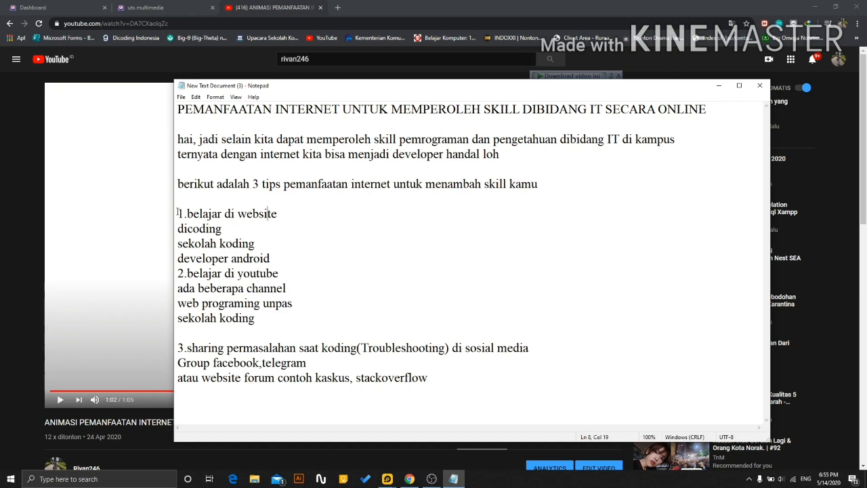
Highlight the three tips in the script one by one: websites, YouTube, and sharing coding problems on social media.
{"action": "left_click_drag", "start_coordinate": [180, 213], "coordinate": [282, 257]}
{"action": "left_click", "coordinate": [209, 273]}
{"action": "left_click_drag", "start_coordinate": [178, 273], "coordinate": [274, 317]}
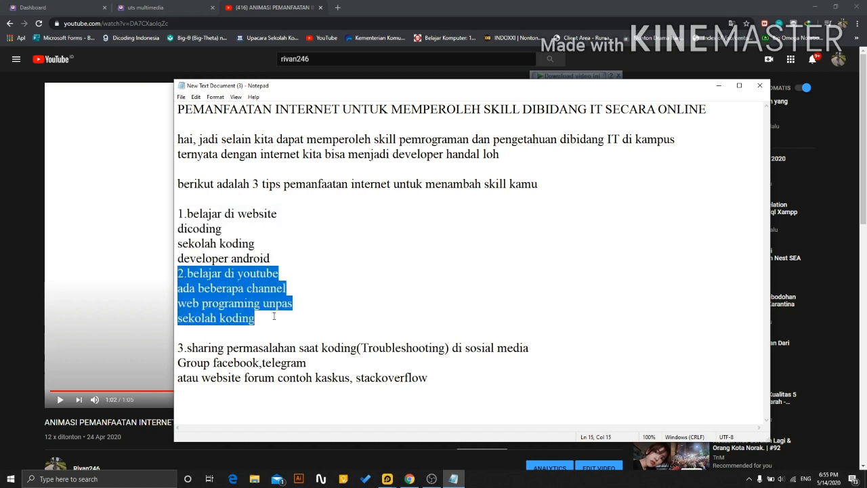
{"action": "left_click", "coordinate": [260, 362]}
{"action": "left_click_drag", "start_coordinate": [179, 347], "coordinate": [426, 381]}
{"action": "left_click", "coordinate": [423, 401]}
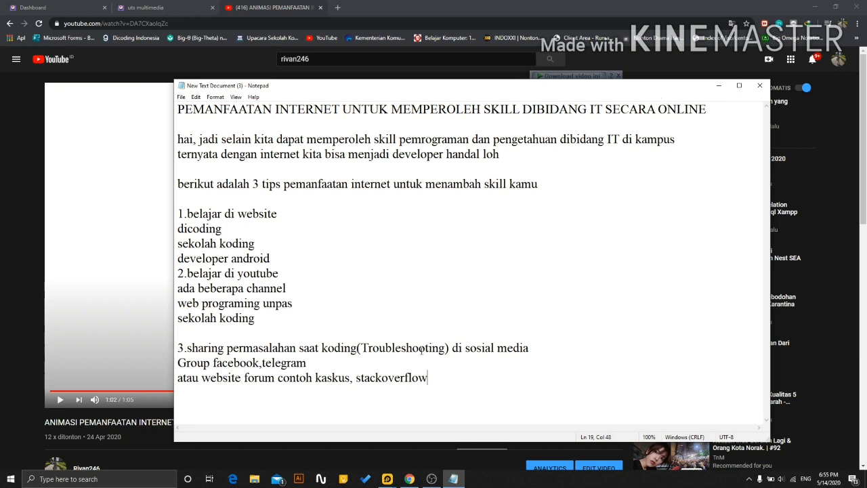
Switch to the Animaker dashboard in Chrome, look through All Projects, and bring up the "uts multimedia" project.
{"action": "left_click", "coordinate": [79, 4]}
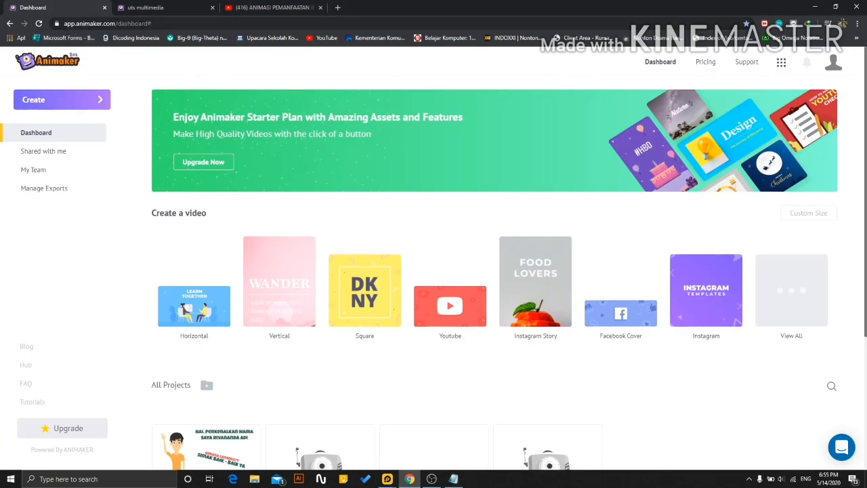
{"action": "scroll", "coordinate": [299, 101], "scroll_direction": "down", "scroll_amount": 2}
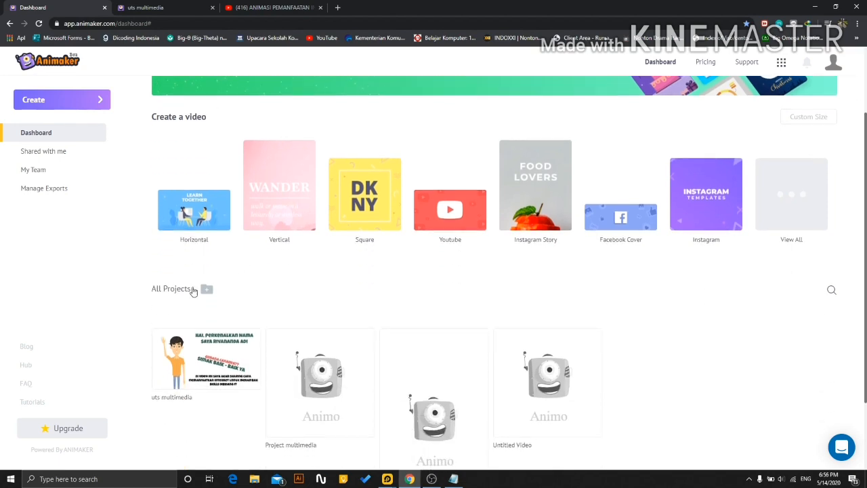
{"action": "scroll", "coordinate": [217, 318], "scroll_direction": "down", "scroll_amount": 1}
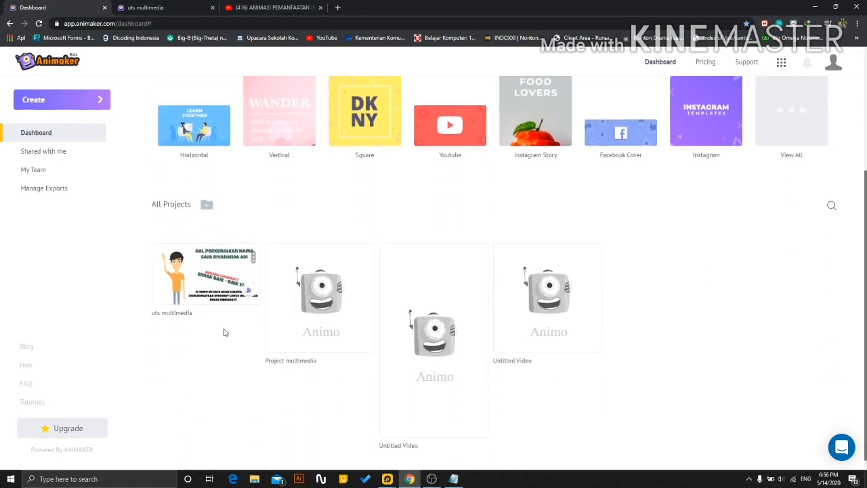
{"action": "left_click", "coordinate": [175, 310]}
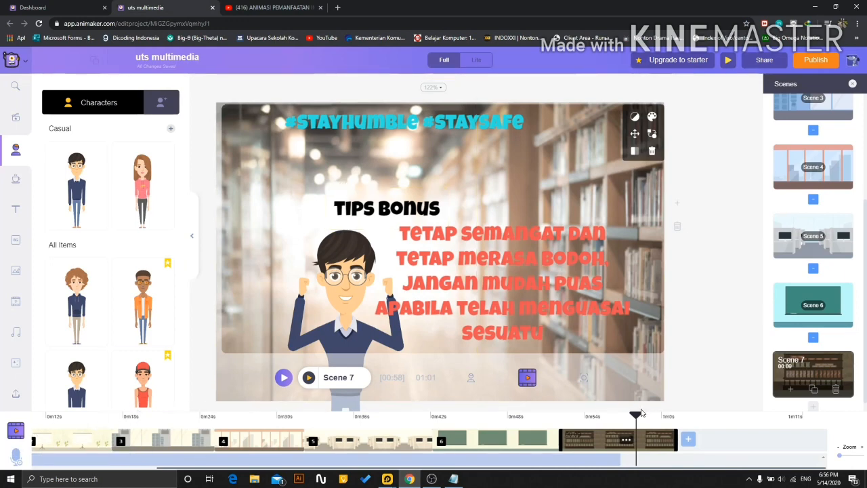
Return the playhead to the start of the timeline and view Scenes 1 through 4.
{"action": "left_click_drag", "start_coordinate": [637, 418], "coordinate": [34, 418]}
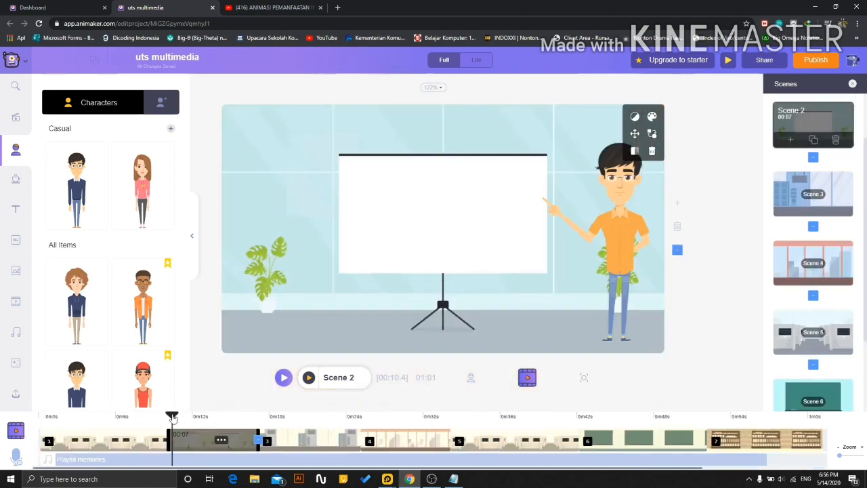
{"action": "left_click_drag", "start_coordinate": [172, 418], "coordinate": [39, 416]}
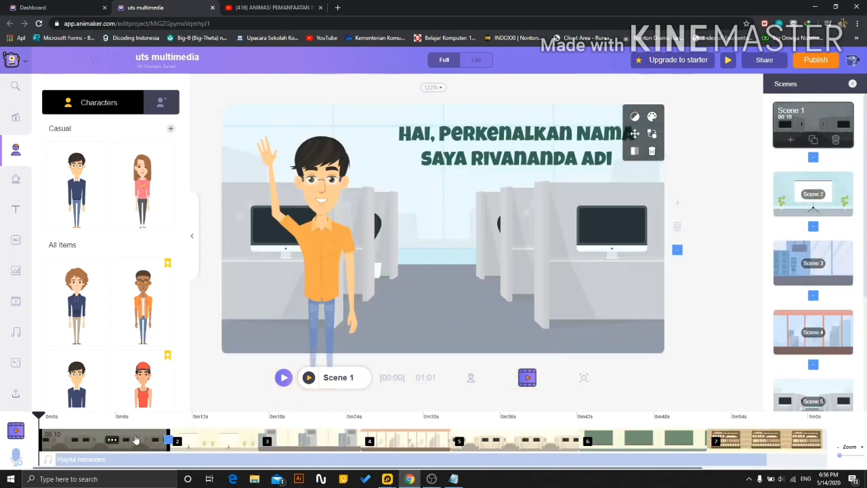
{"action": "left_click", "coordinate": [216, 443]}
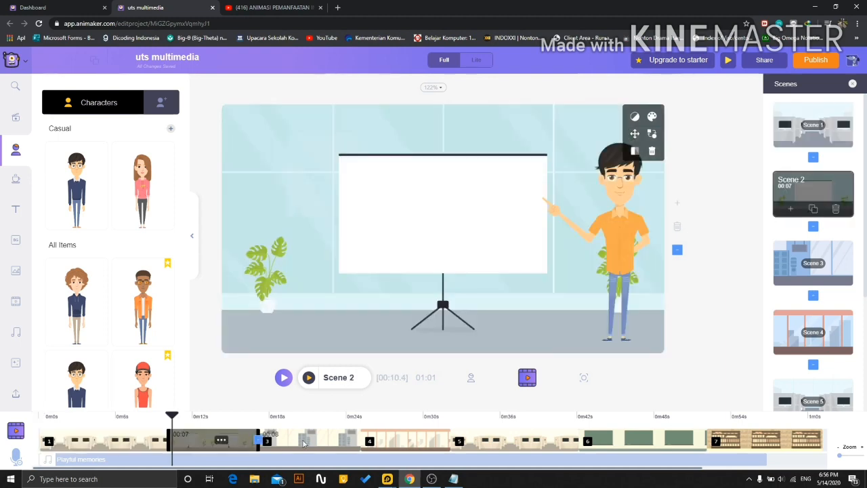
{"action": "left_click", "coordinate": [324, 440]}
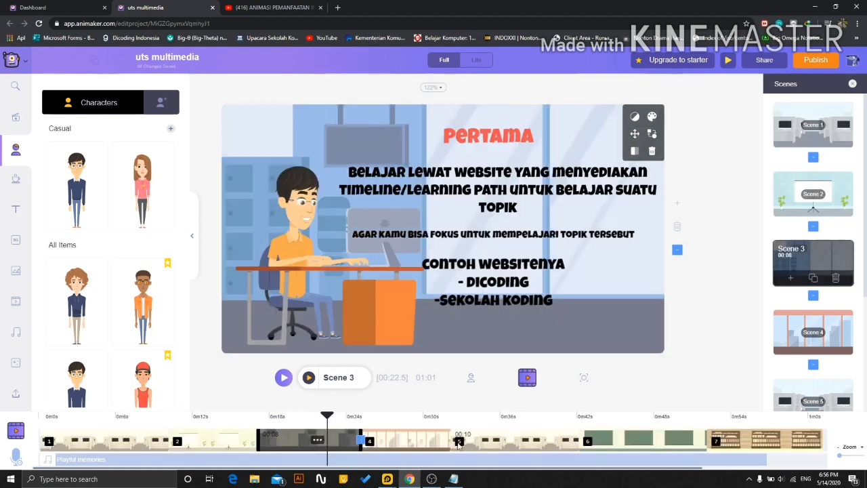
{"action": "left_click", "coordinate": [406, 442]}
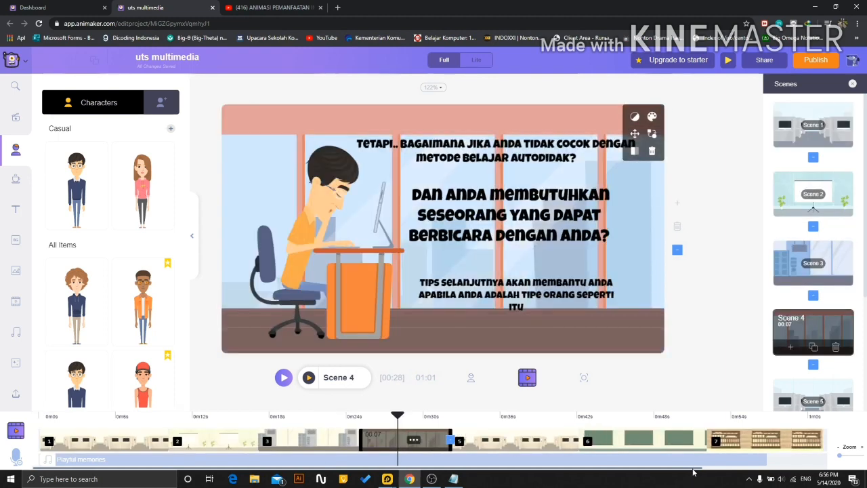
{"action": "mouse_move", "coordinate": [693, 468]}
{"action": "left_mouse_down"}
{"action": "mouse_move", "coordinate": [766, 469]}
{"action": "mouse_move", "coordinate": [694, 469]}
{"action": "left_mouse_up"}
Review Scenes 1, 2 and 3 again and return to Scene 1.
{"action": "left_click", "coordinate": [106, 450]}
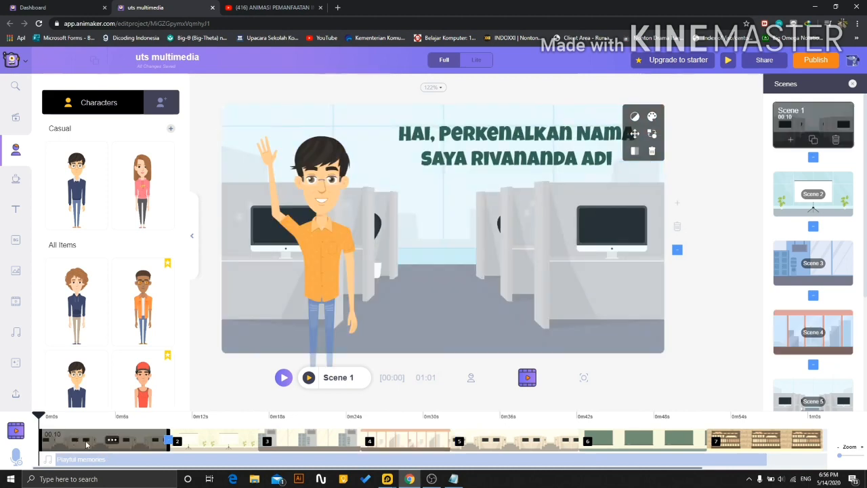
{"action": "left_click", "coordinate": [211, 445]}
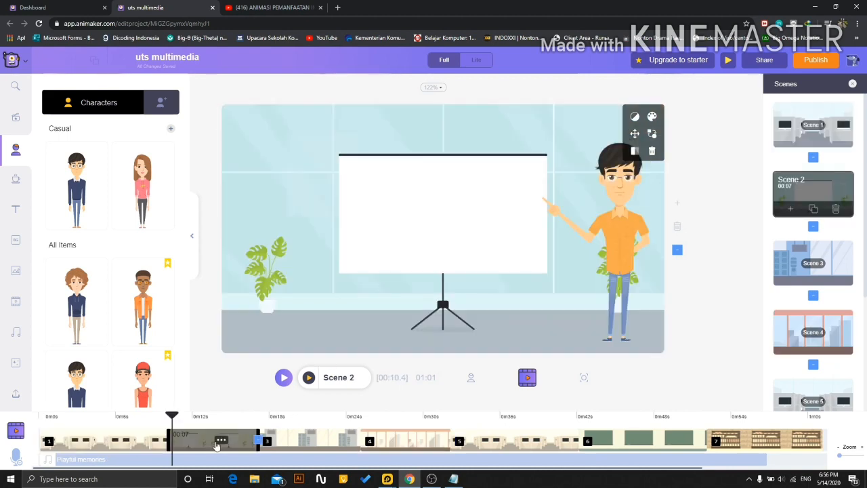
{"action": "left_click", "coordinate": [303, 441]}
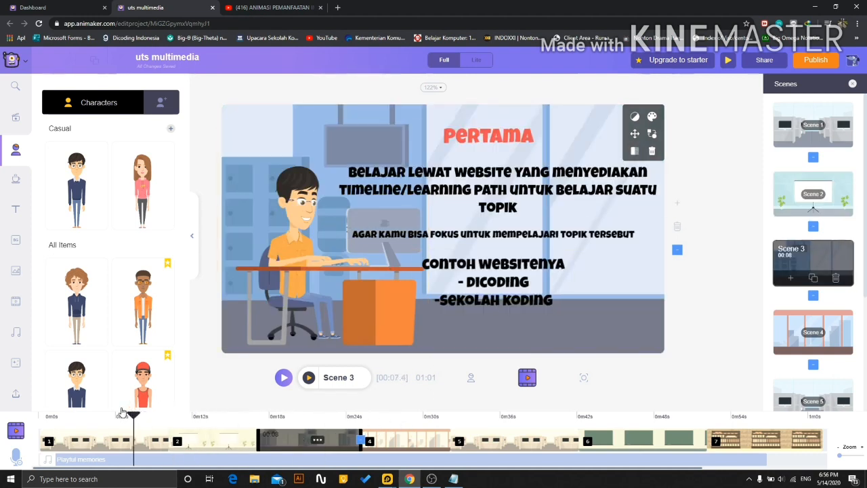
{"action": "left_click", "coordinate": [57, 439]}
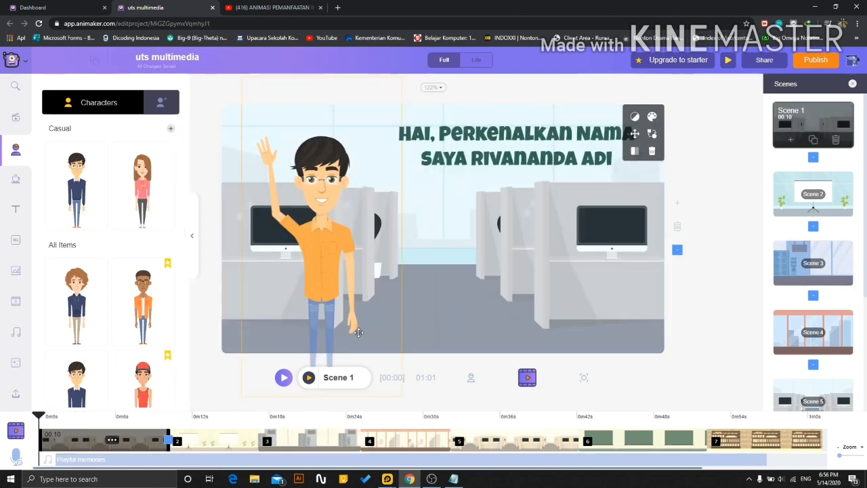
View Scene 1's Camera Timeline and scene timeline, and bring up its Animation Timeline.
{"action": "left_click", "coordinate": [584, 381]}
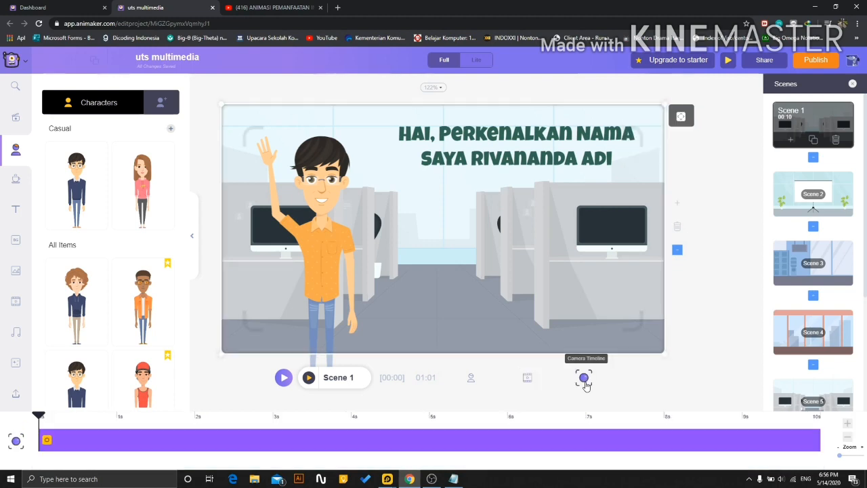
{"action": "left_click", "coordinate": [528, 379]}
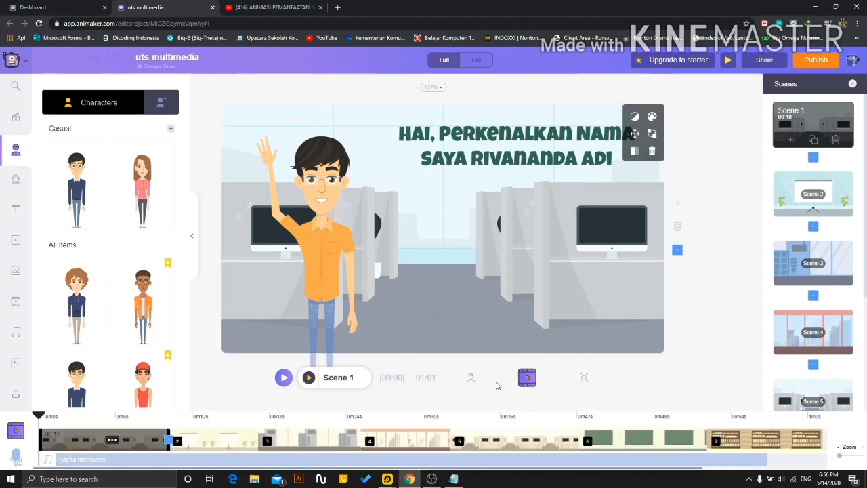
{"action": "left_click", "coordinate": [472, 380]}
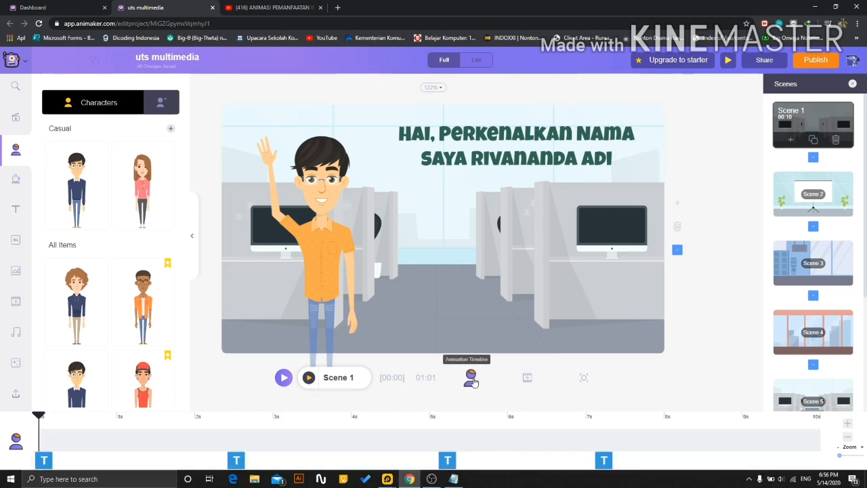
{"action": "mouse_move", "coordinate": [38, 415]}
{"action": "left_mouse_down"}
{"action": "mouse_move", "coordinate": [696, 420]}
{"action": "mouse_move", "coordinate": [38, 417]}
{"action": "left_mouse_up"}
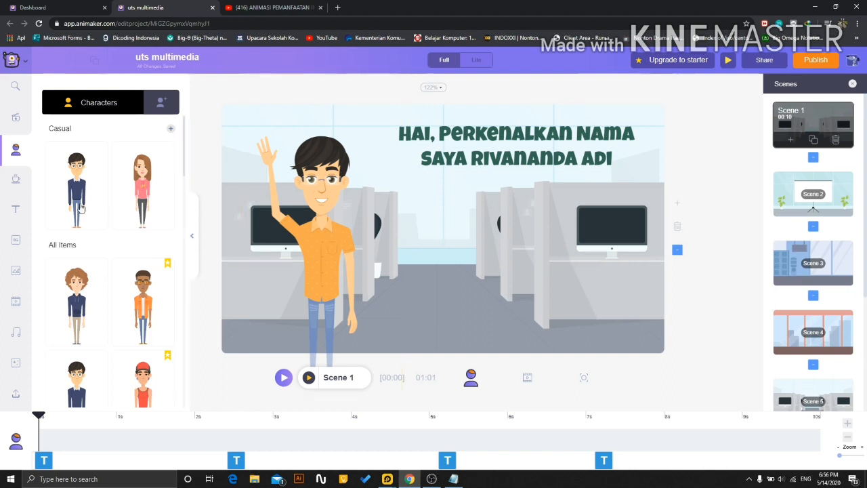
Search the background library for "office".
{"action": "left_click", "coordinate": [20, 239]}
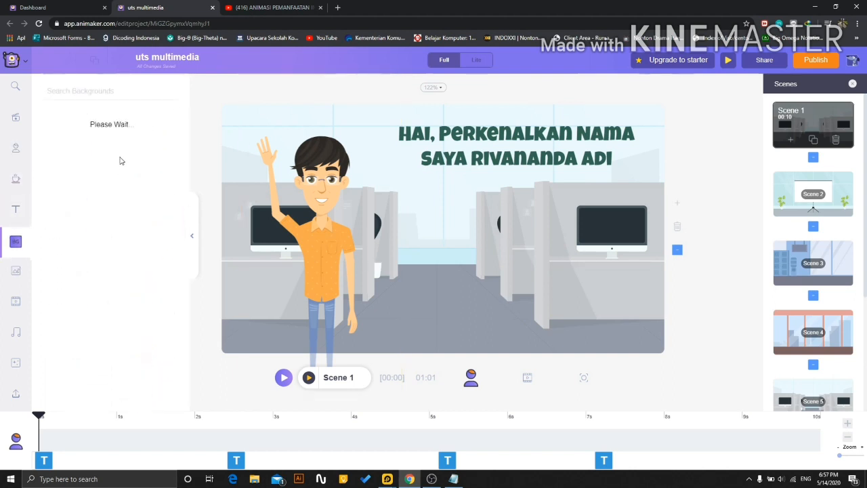
{"action": "left_click", "coordinate": [94, 93]}
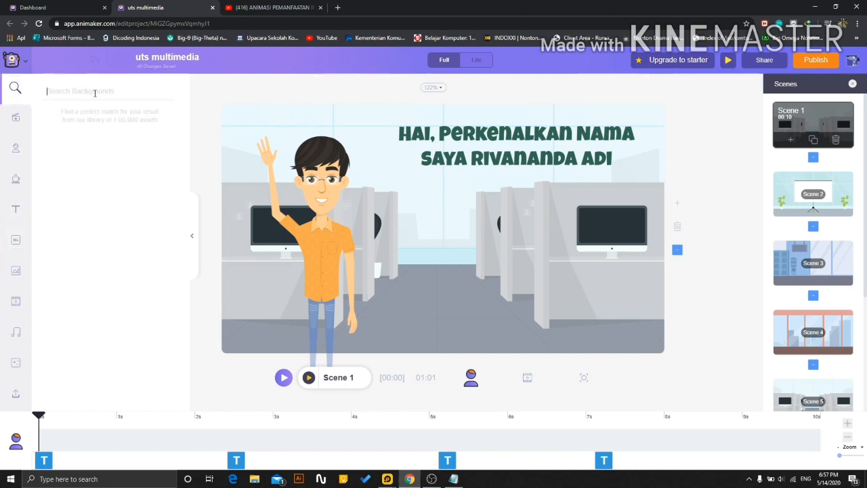
{"action": "type", "text": "of"}
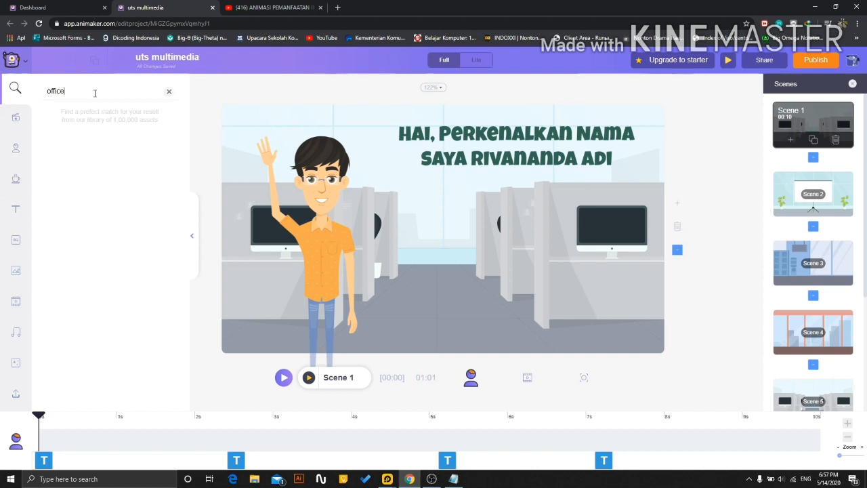
{"action": "type", "text": "fice"}
{"action": "key", "text": "Return"}
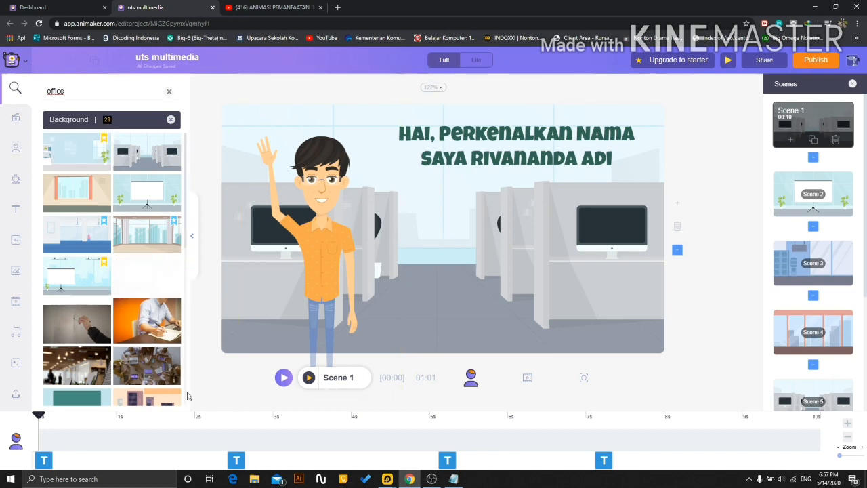
Inspect Scene 1's second text on the Animation Timeline, dismiss the video download pop-up, and return the playhead to the scene's start.
{"action": "left_click", "coordinate": [236, 460]}
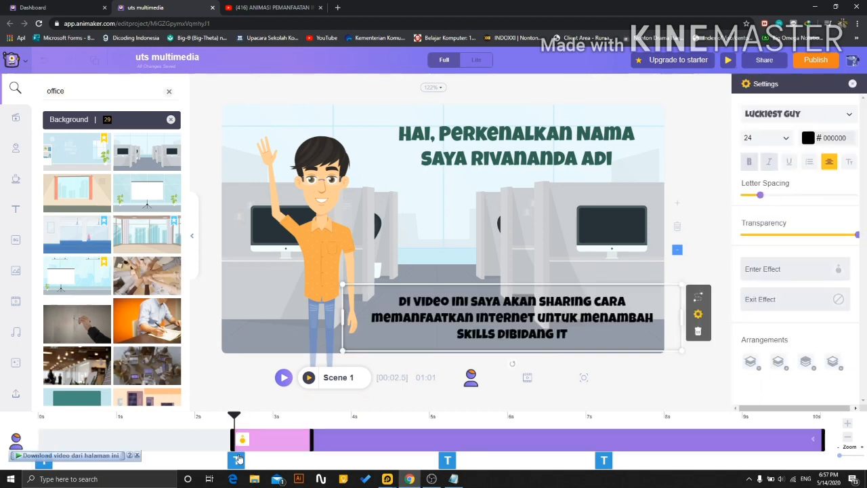
{"action": "left_click", "coordinate": [139, 455]}
{"action": "mouse_move", "coordinate": [42, 462]}
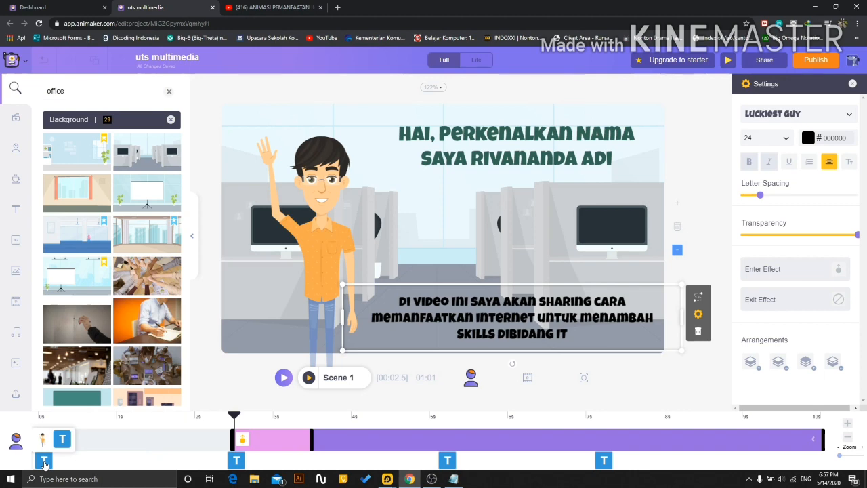
{"action": "left_click_drag", "start_coordinate": [237, 417], "coordinate": [211, 417]}
{"action": "left_click", "coordinate": [53, 418]}
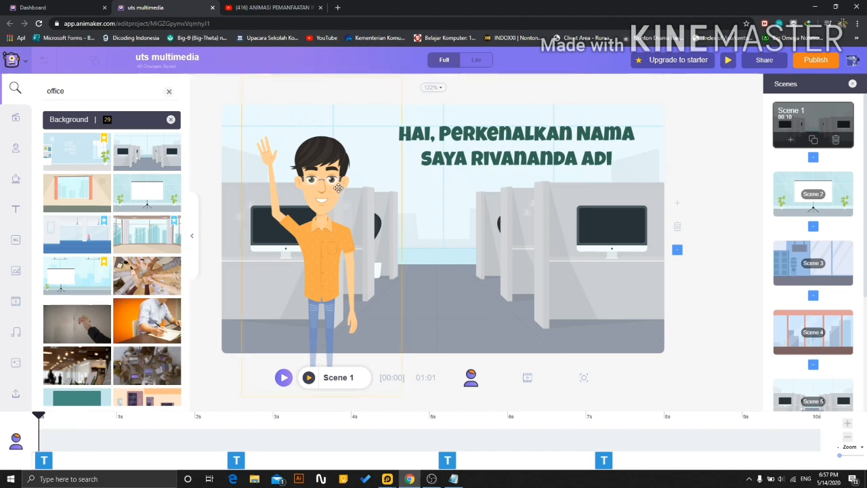
Look through the character library, then select Scene 1's waving character and view its available actions.
{"action": "left_click", "coordinate": [21, 150]}
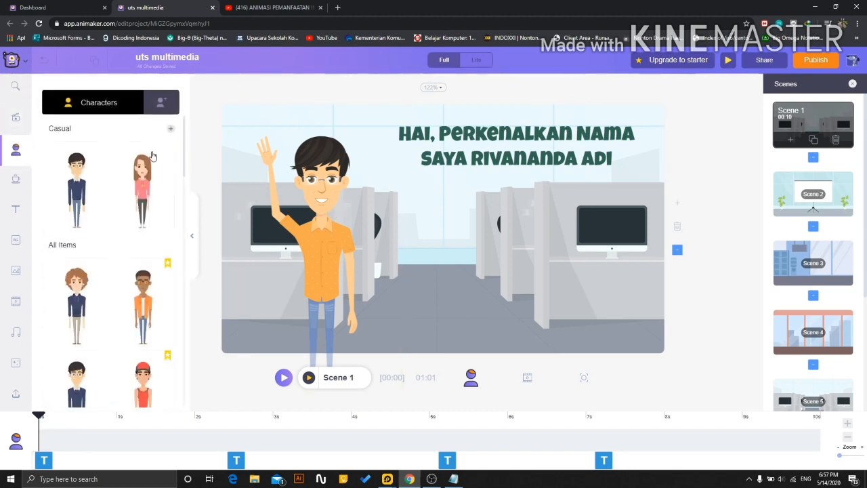
{"action": "scroll", "coordinate": [78, 257], "scroll_direction": "down", "scroll_amount": 4}
{"action": "scroll", "coordinate": [75, 277], "scroll_direction": "down", "scroll_amount": 2}
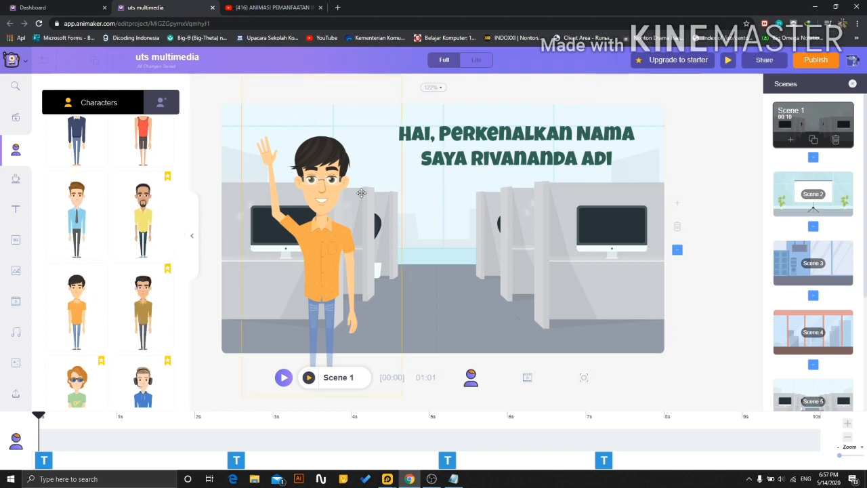
{"action": "left_click", "coordinate": [340, 250]}
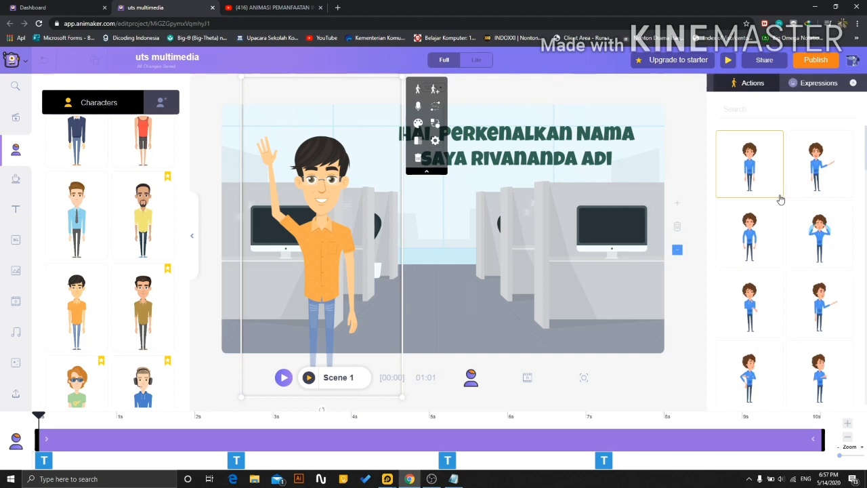
{"action": "scroll", "coordinate": [776, 198], "scroll_direction": "down", "scroll_amount": 2}
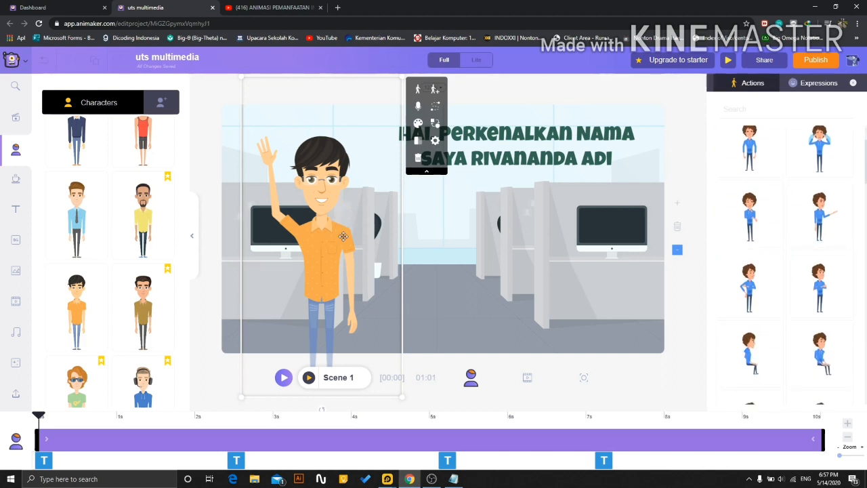
Inspect Scene 1's text elements one by one, from the greeting through the final "Simak baik - baik ya" text.
{"action": "left_click", "coordinate": [237, 461]}
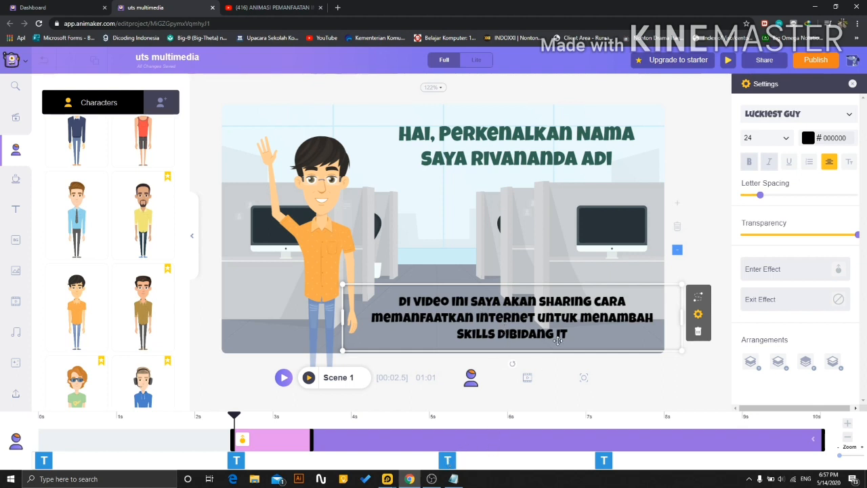
{"action": "left_click", "coordinate": [531, 143]}
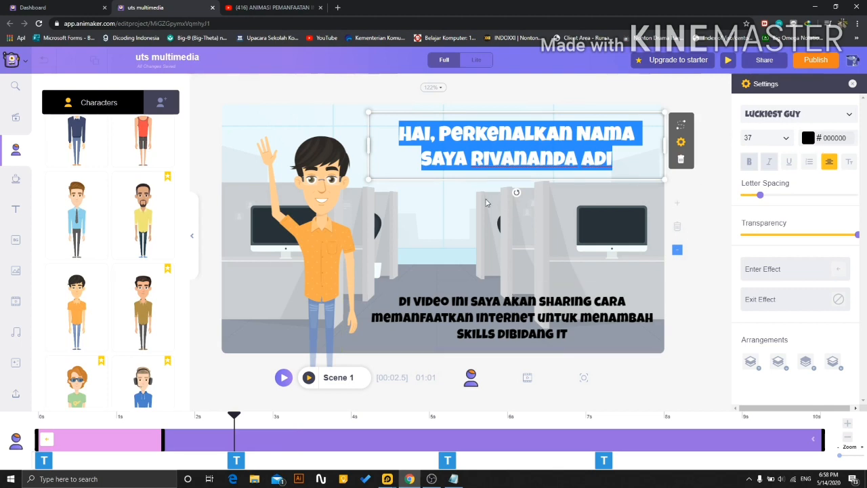
{"action": "left_click", "coordinate": [484, 291]}
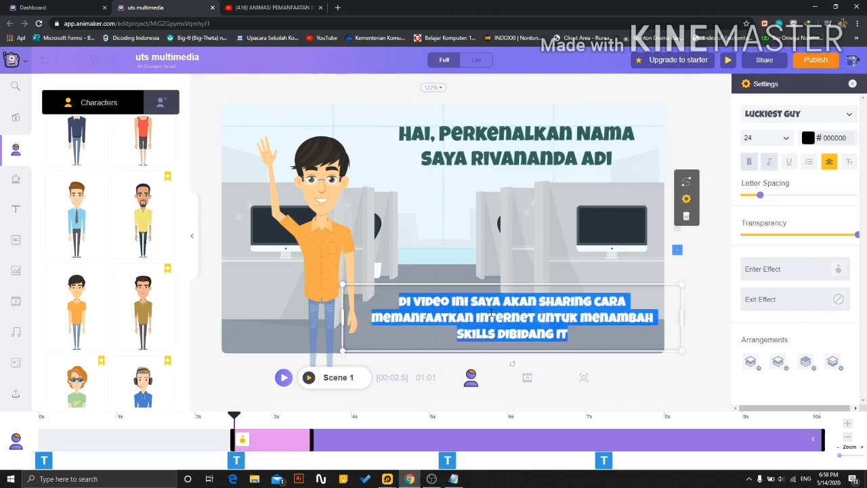
{"action": "left_click", "coordinate": [447, 461]}
{"action": "left_click", "coordinate": [604, 462]}
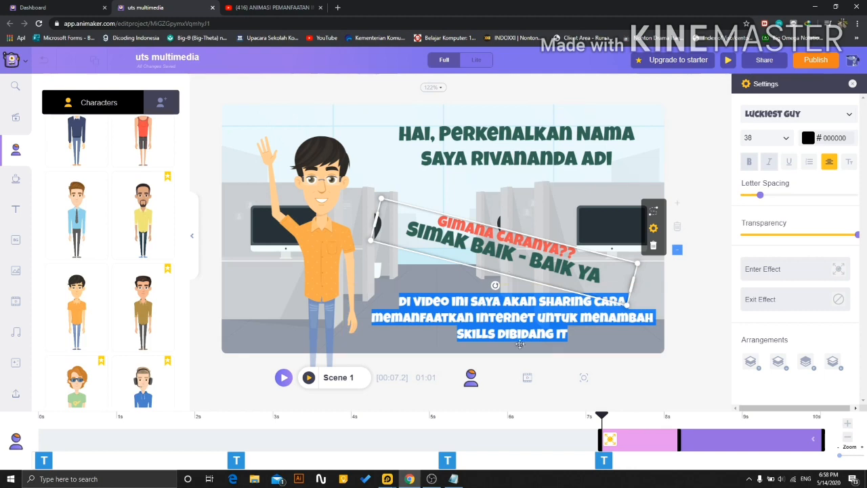
Bring up Scene 2 with its Animation Timeline, start its preview, and check the YouTube video tab before returning to the project.
{"action": "left_click", "coordinate": [528, 379]}
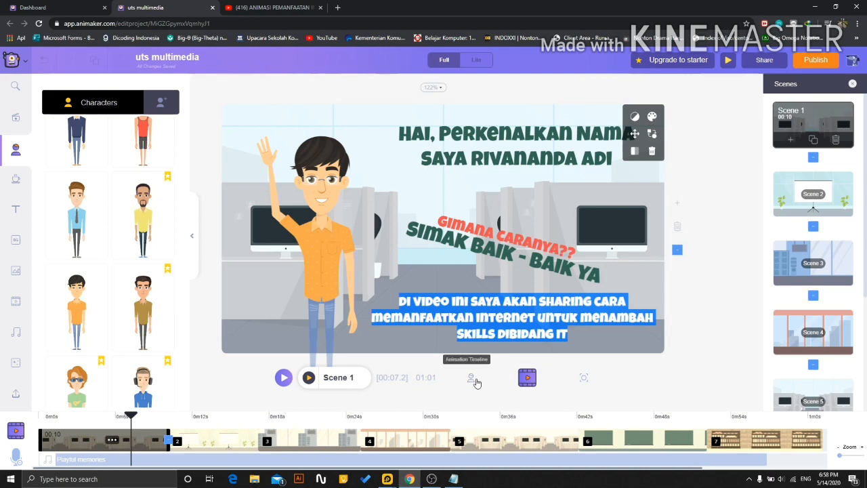
{"action": "left_click", "coordinate": [203, 441]}
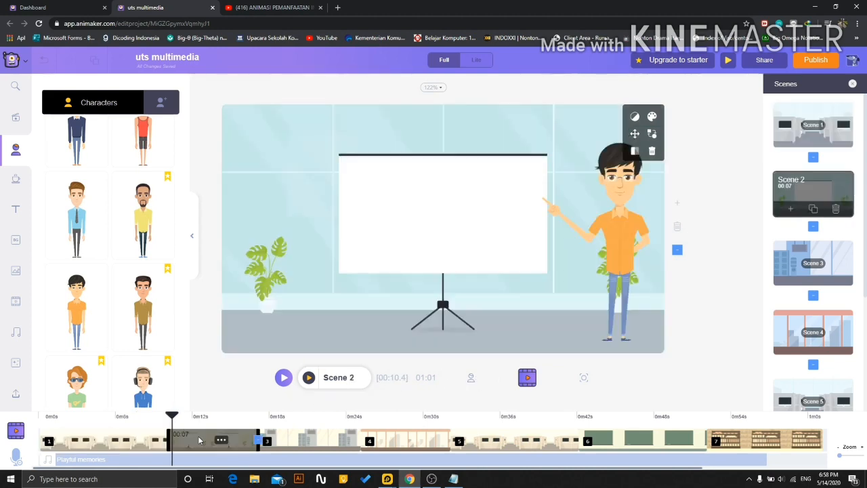
{"action": "left_click", "coordinate": [470, 379]}
{"action": "left_click", "coordinate": [308, 378]}
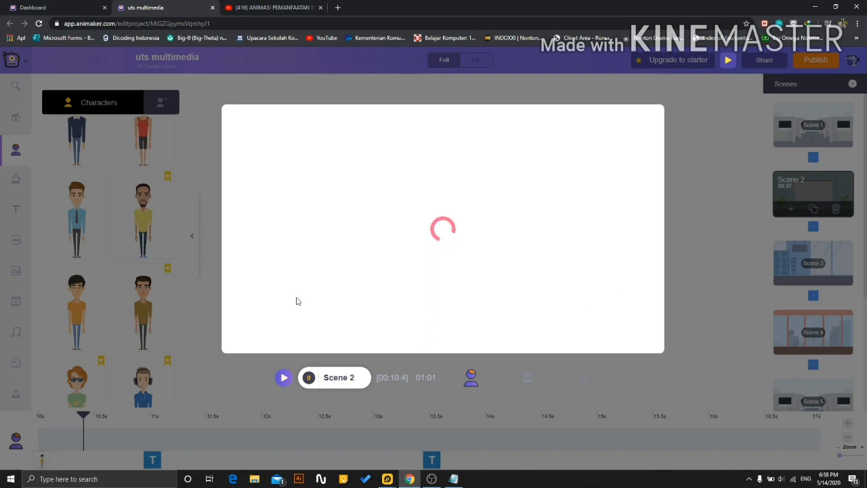
{"action": "left_click", "coordinate": [296, 8]}
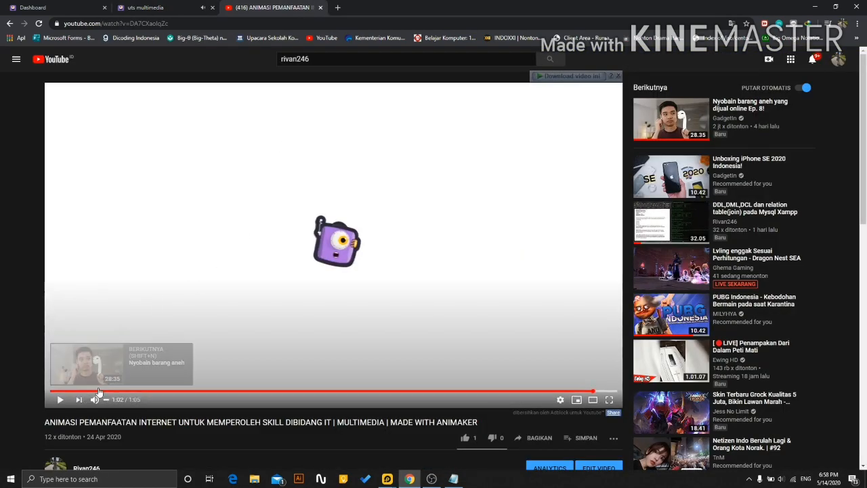
{"action": "left_click", "coordinate": [162, 7]}
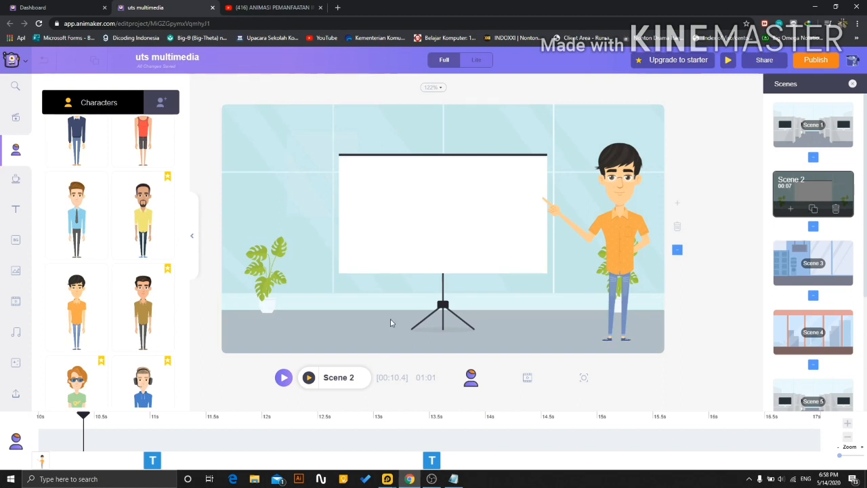
Bring up Scene 3 with its Animation Timeline and move the playhead to the scene's start at 17 s.
{"action": "left_click", "coordinate": [526, 379]}
{"action": "left_click", "coordinate": [303, 443]}
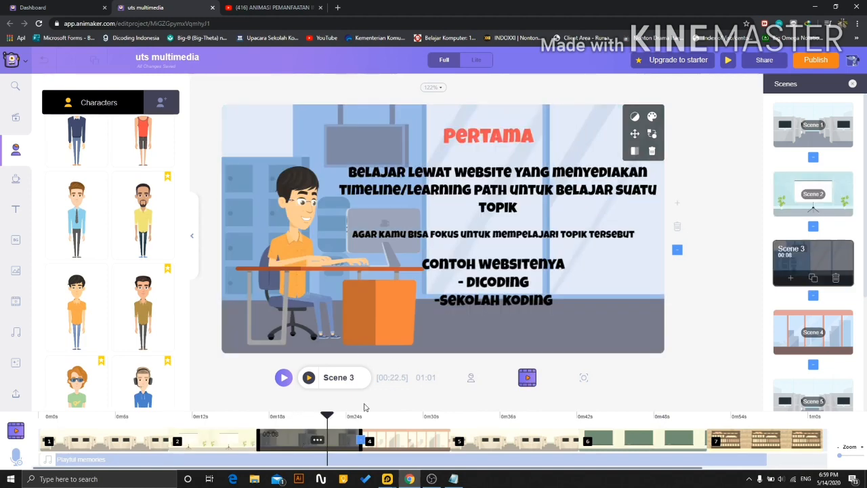
{"action": "left_click_drag", "start_coordinate": [326, 420], "coordinate": [306, 418]}
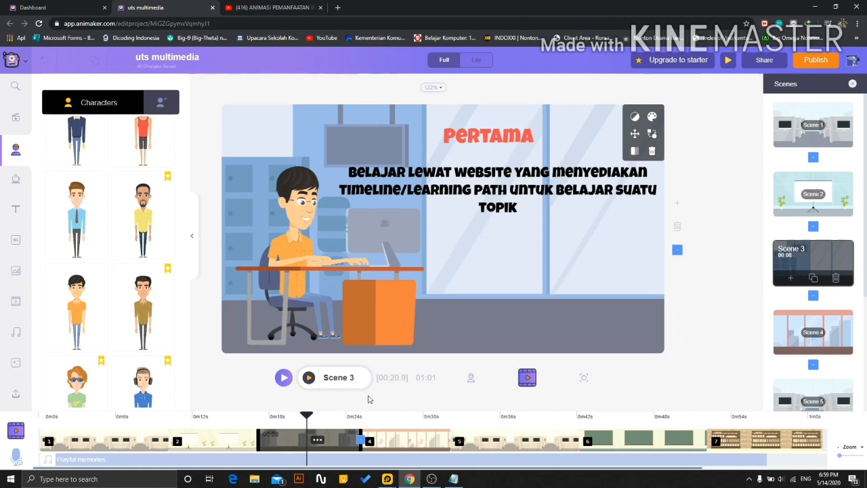
{"action": "left_click", "coordinate": [470, 379]}
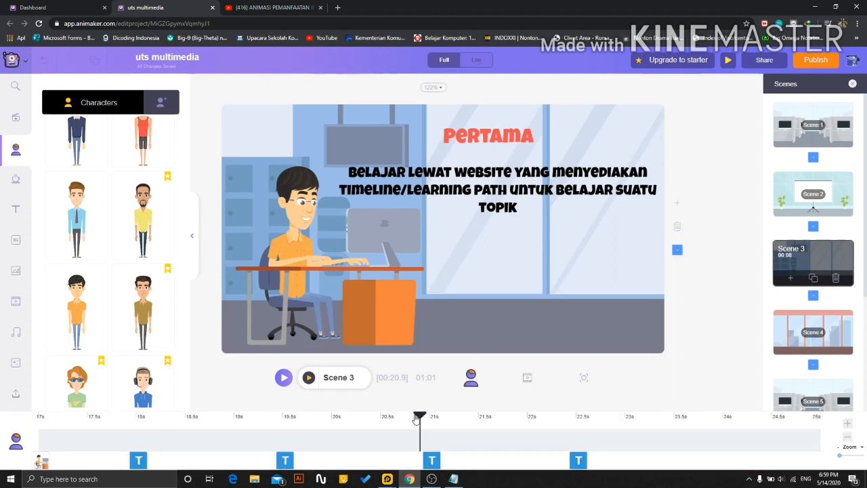
{"action": "left_click_drag", "start_coordinate": [417, 418], "coordinate": [39, 416]}
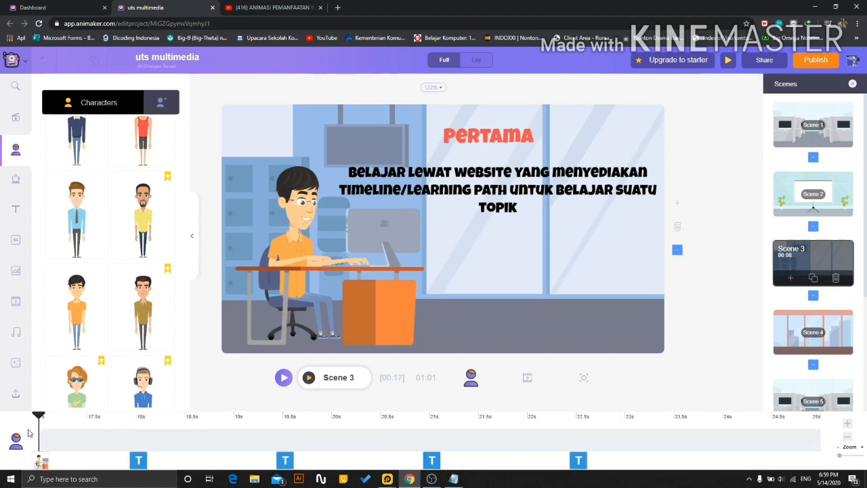
Select Scene 3's character seated at the desk and look through the available actions for the computer-desk poses.
{"action": "left_click", "coordinate": [41, 461]}
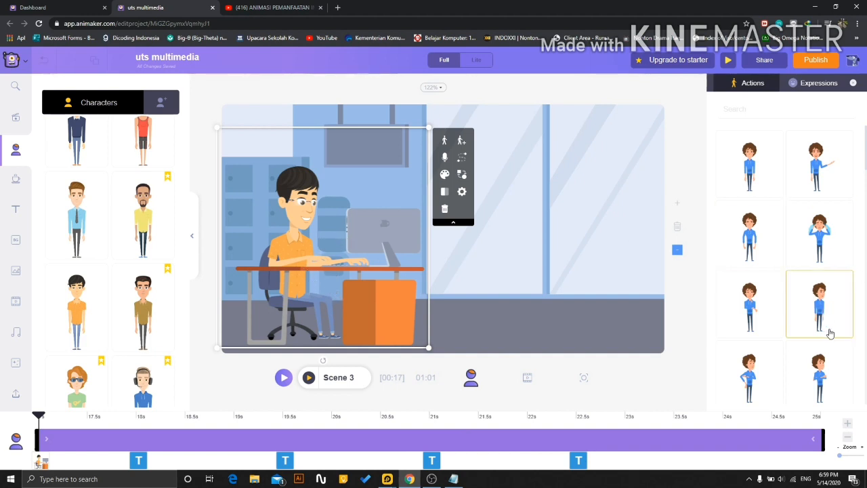
{"action": "scroll", "coordinate": [789, 314], "scroll_direction": "down", "scroll_amount": 3}
{"action": "scroll", "coordinate": [789, 314], "scroll_direction": "down", "scroll_amount": 3}
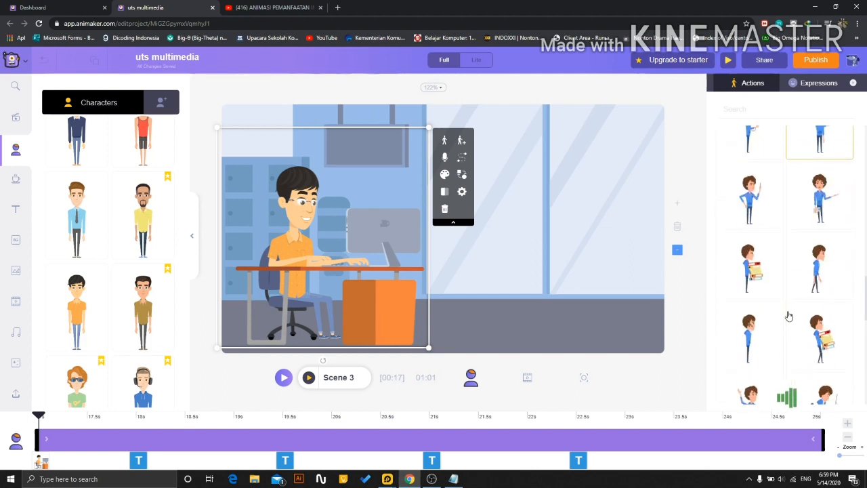
{"action": "scroll", "coordinate": [745, 325], "scroll_direction": "down", "scroll_amount": 2}
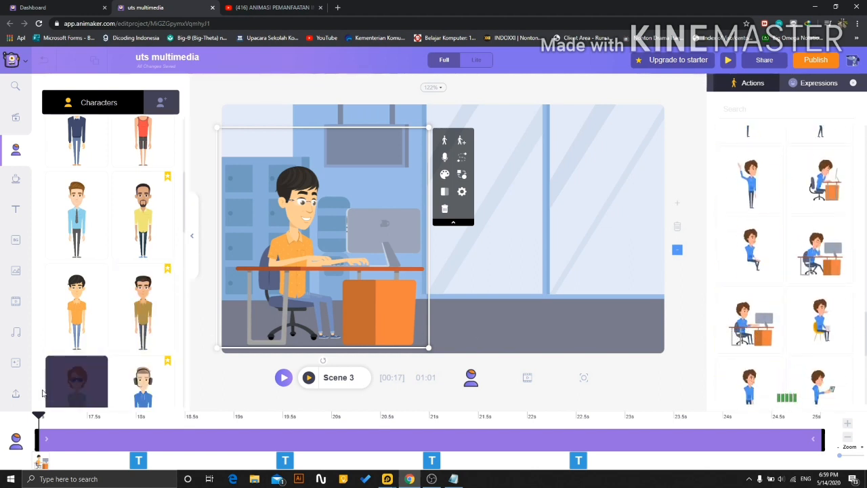
Move the playhead to 18 s and inspect Scene 3's four texts, from "Pertama" to the example-website list.
{"action": "left_click_drag", "start_coordinate": [38, 420], "coordinate": [135, 420]}
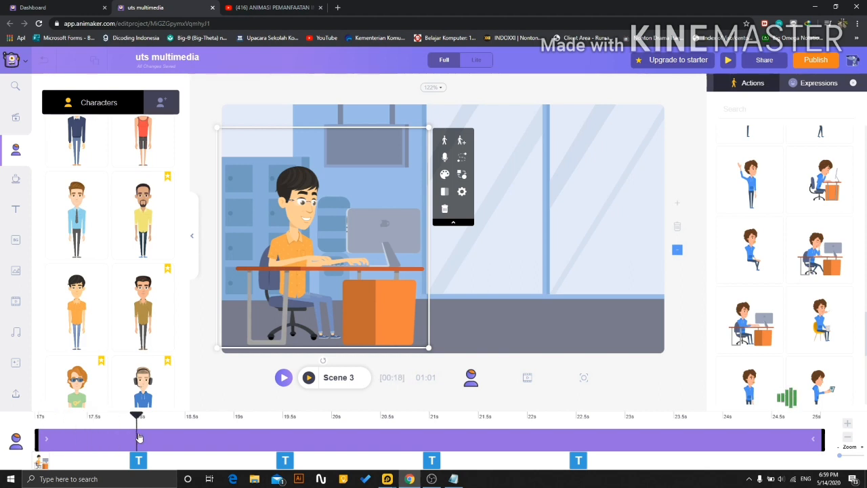
{"action": "left_click", "coordinate": [139, 461]}
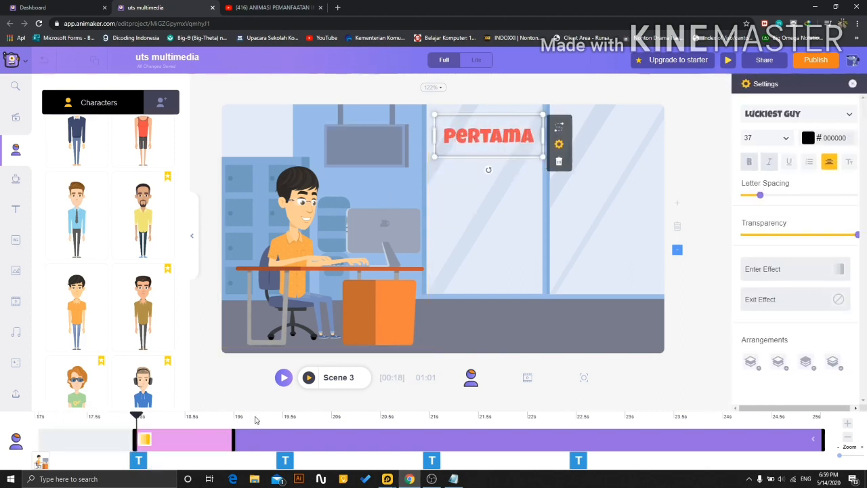
{"action": "left_click", "coordinate": [284, 460]}
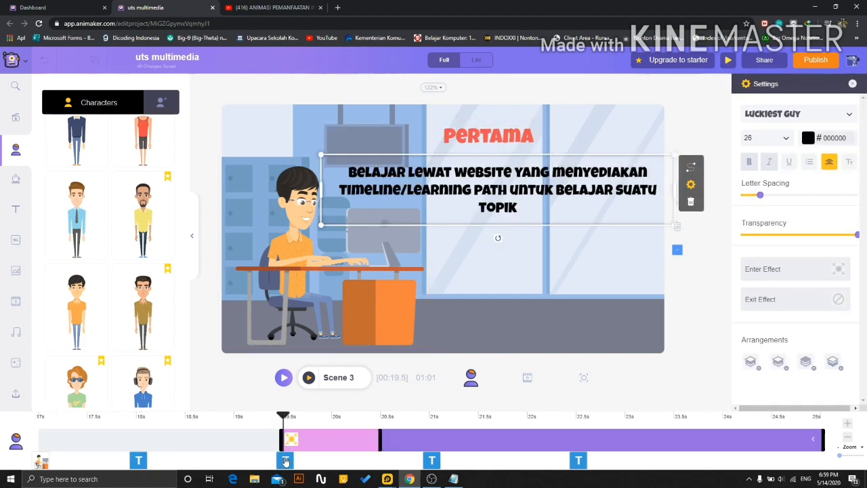
{"action": "left_click", "coordinate": [139, 460]}
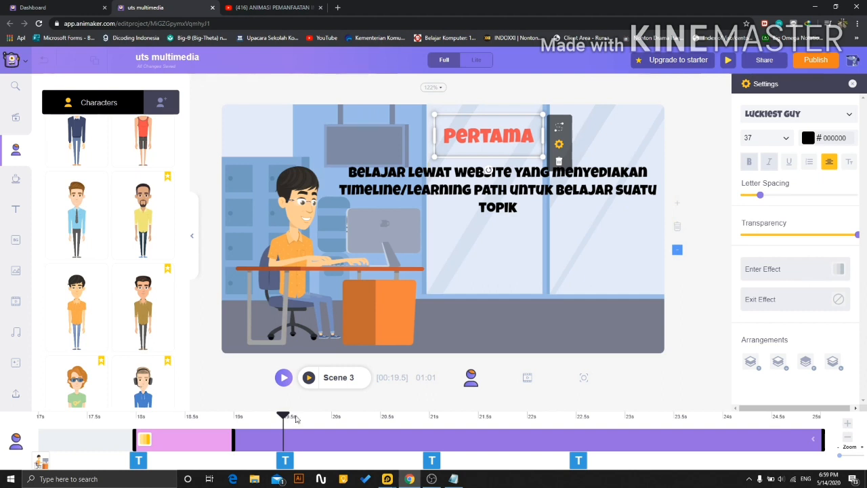
{"action": "left_click", "coordinate": [431, 462]}
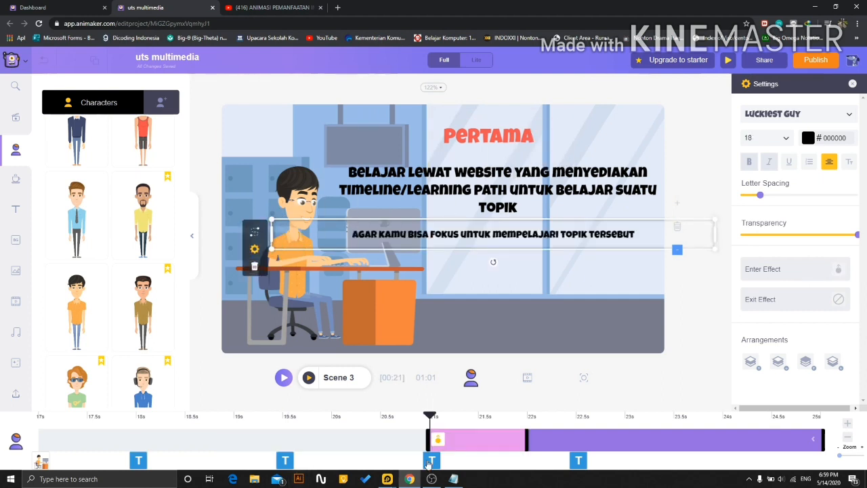
{"action": "left_click", "coordinate": [588, 457]}
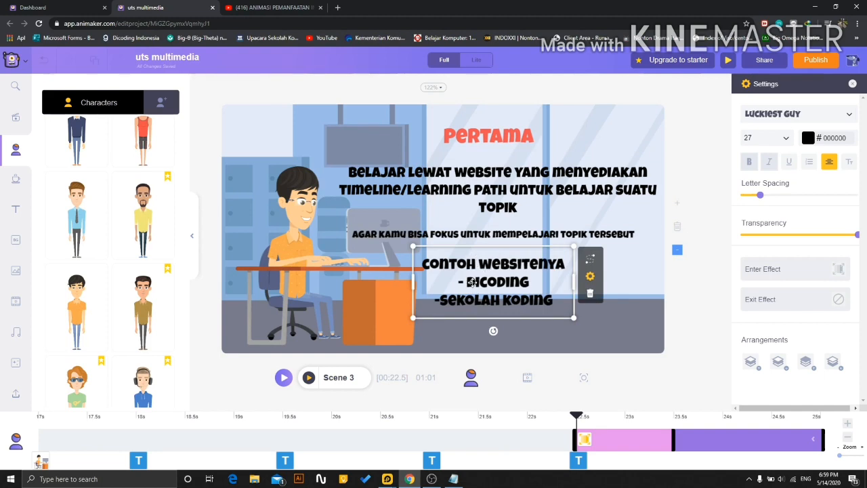
Highlight the example-website list in Scene 3, deselect it, and switch to the script in Notepad.
{"action": "double_click", "coordinate": [497, 299]}
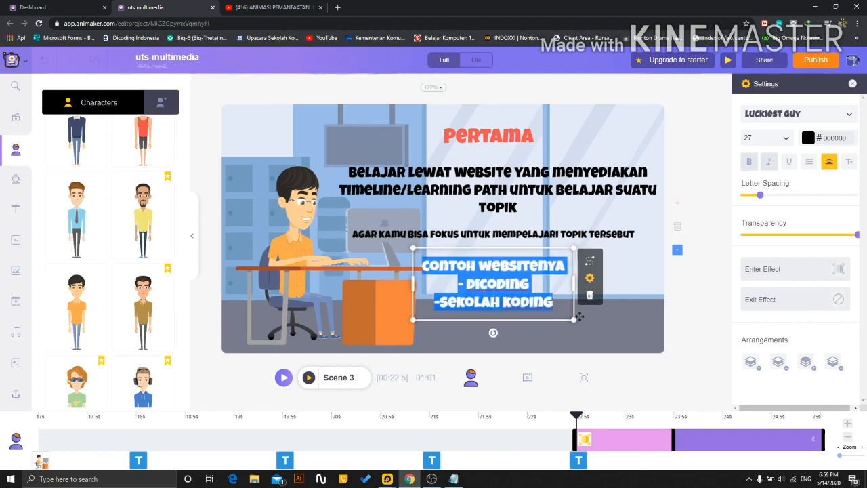
{"action": "left_click", "coordinate": [601, 345]}
{"action": "left_click", "coordinate": [454, 479]}
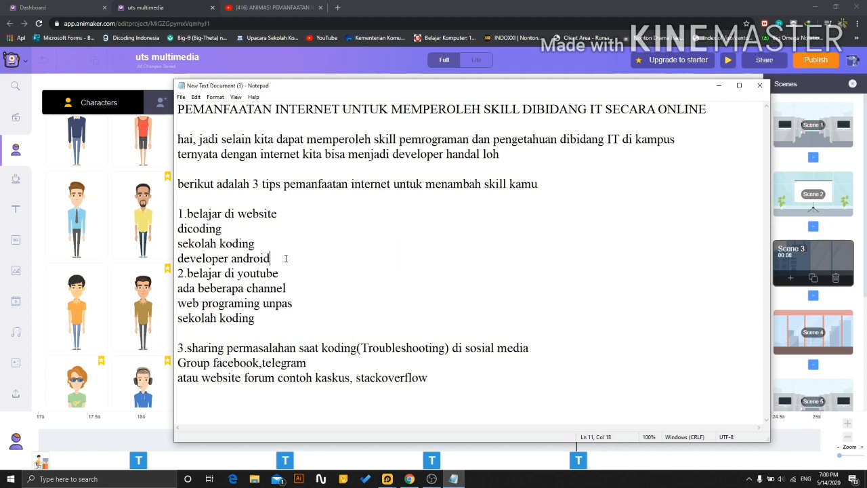
Add "w3school" on a new line below "developer android" in the script's website list.
{"action": "key", "text": "Return"}
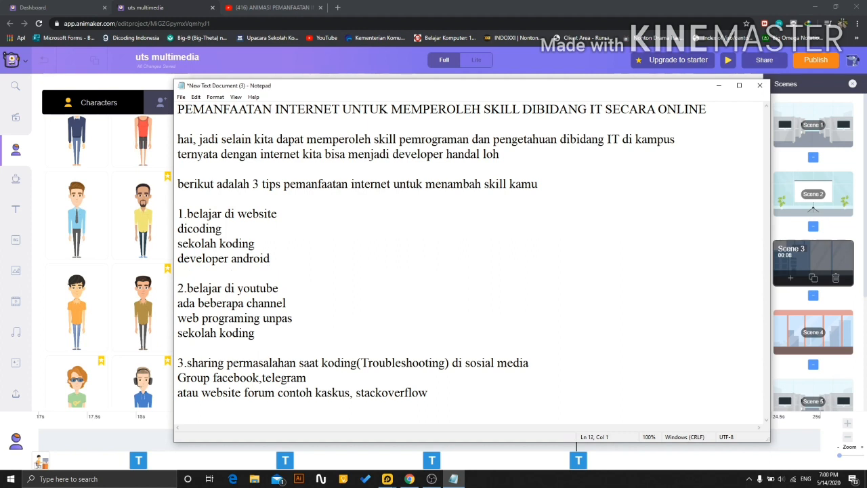
{"action": "type", "text": "w3schh"}
Highlight the script's first tip and its example websites, deselect them, and switch back to the Animaker project.
{"action": "left_click_drag", "start_coordinate": [179, 213], "coordinate": [150, 206]}
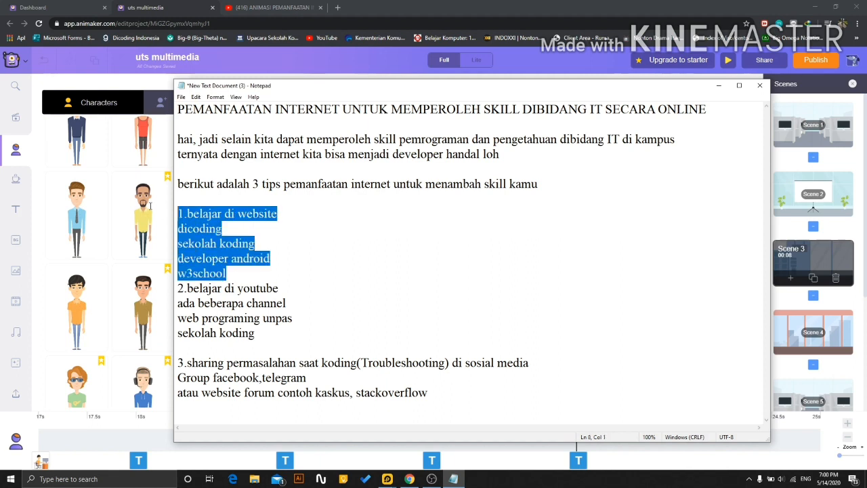
{"action": "left_click", "coordinate": [257, 243]}
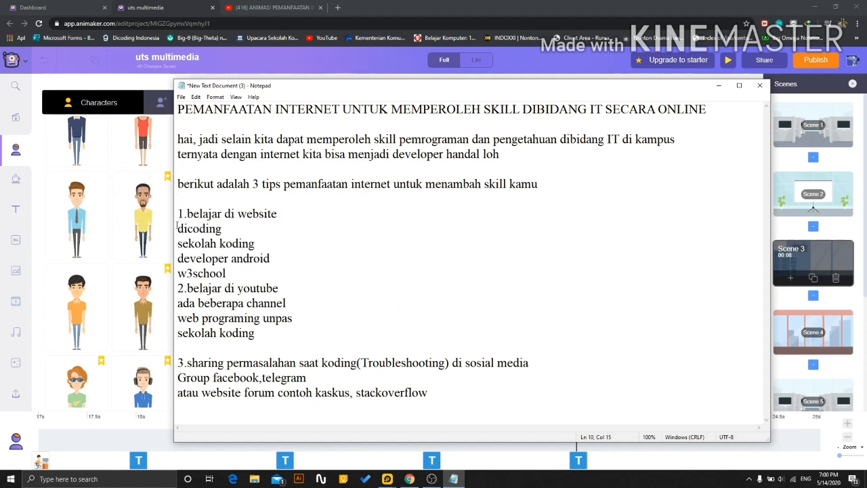
{"action": "left_click_drag", "start_coordinate": [179, 229], "coordinate": [235, 244]}
{"action": "left_click", "coordinate": [277, 213]}
{"action": "left_click", "coordinate": [718, 87]}
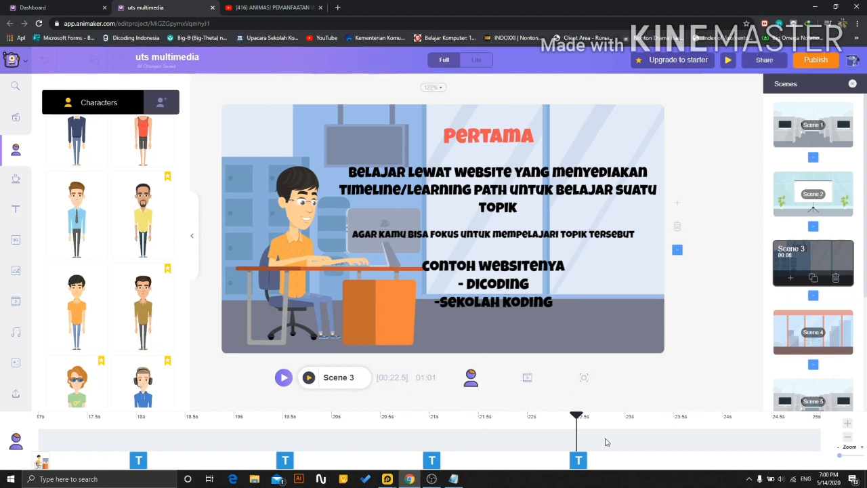
Bring up Scene 4 with its Animation Timeline and briefly check the script in Notepad.
{"action": "left_click", "coordinate": [526, 379]}
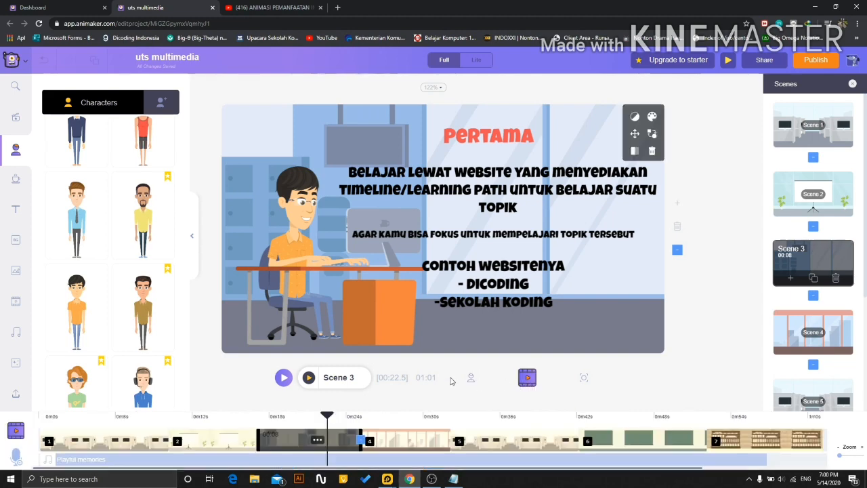
{"action": "left_click", "coordinate": [403, 441]}
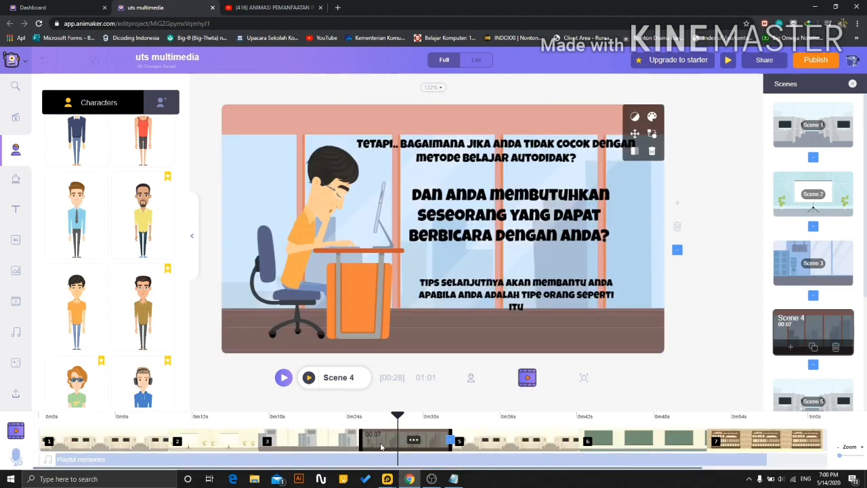
{"action": "left_click", "coordinate": [471, 378]}
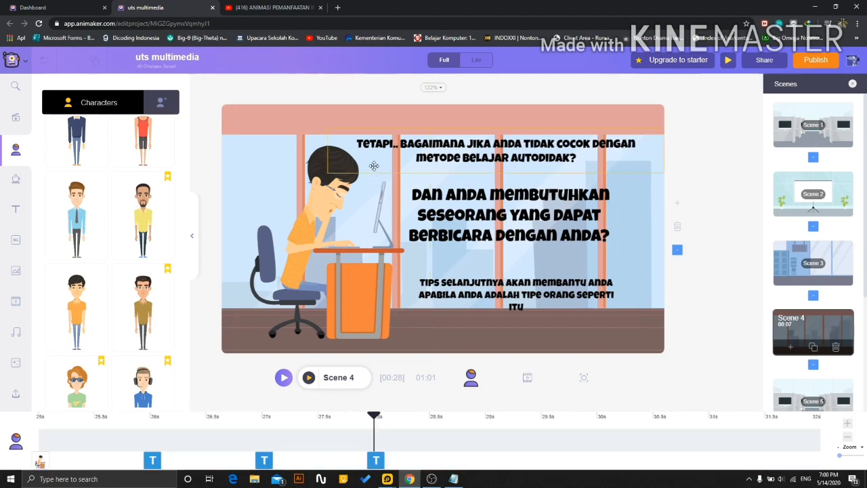
{"action": "left_click", "coordinate": [453, 479]}
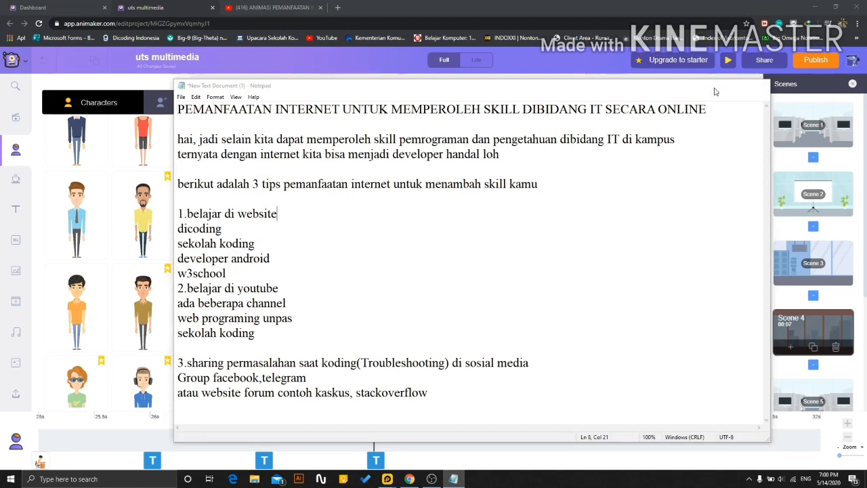
{"action": "left_click", "coordinate": [718, 85]}
Select Scene 4's character seated at the desk and move the playhead to the scene's start at 25 s.
{"action": "left_click", "coordinate": [42, 460]}
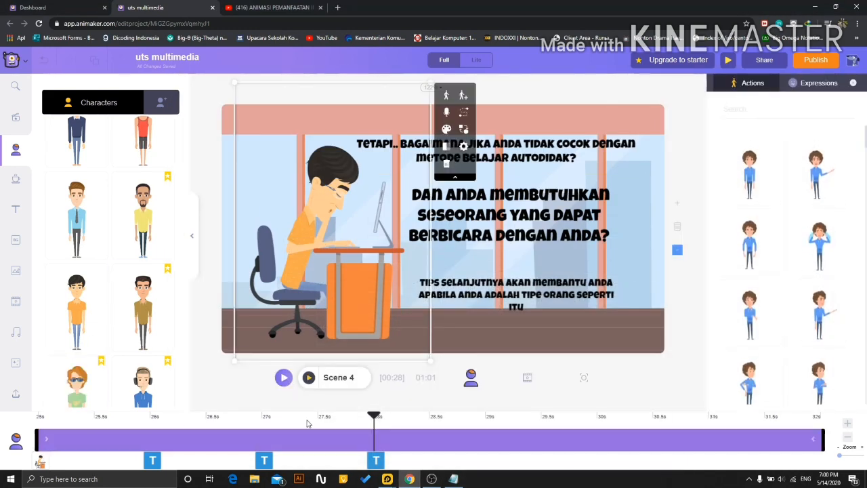
{"action": "left_click_drag", "start_coordinate": [374, 416], "coordinate": [38, 418]}
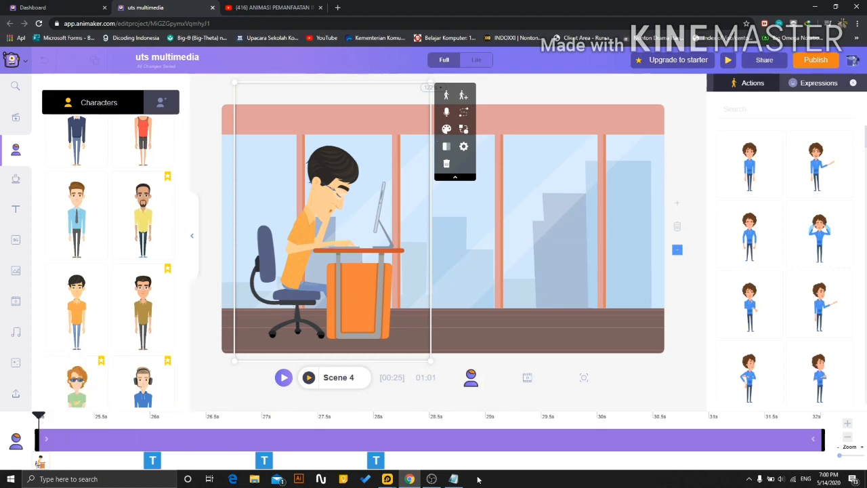
{"action": "left_click", "coordinate": [453, 479]}
{"action": "left_click", "coordinate": [453, 481]}
Scrub Scene 4 from 26 s through 28 s to its end at 32 s to review its three texts.
{"action": "left_click_drag", "start_coordinate": [34, 421], "coordinate": [150, 417]}
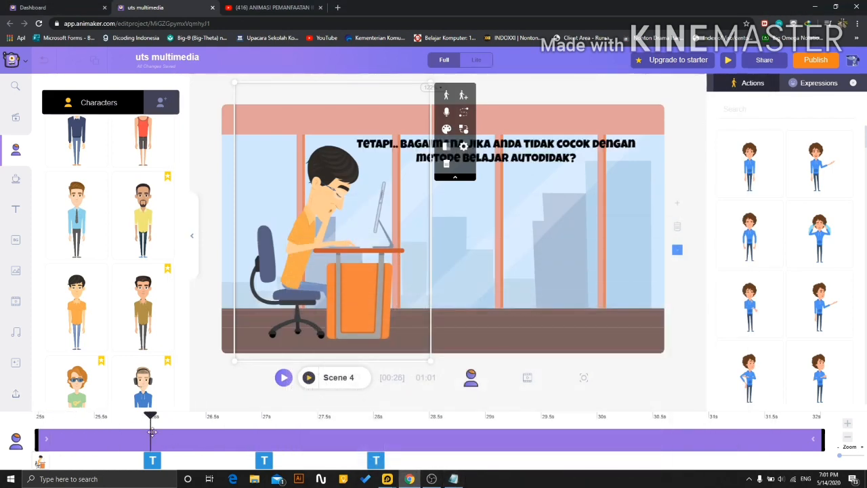
{"action": "left_click", "coordinate": [586, 228]}
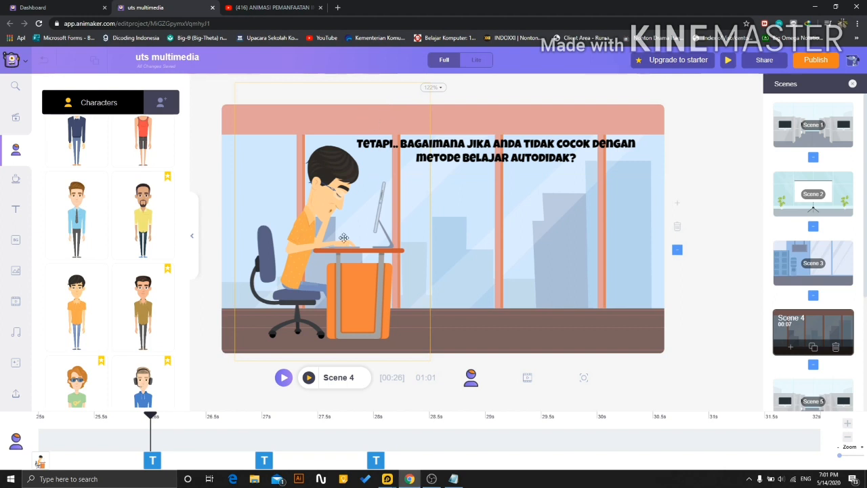
{"action": "left_click_drag", "start_coordinate": [152, 419], "coordinate": [374, 420]}
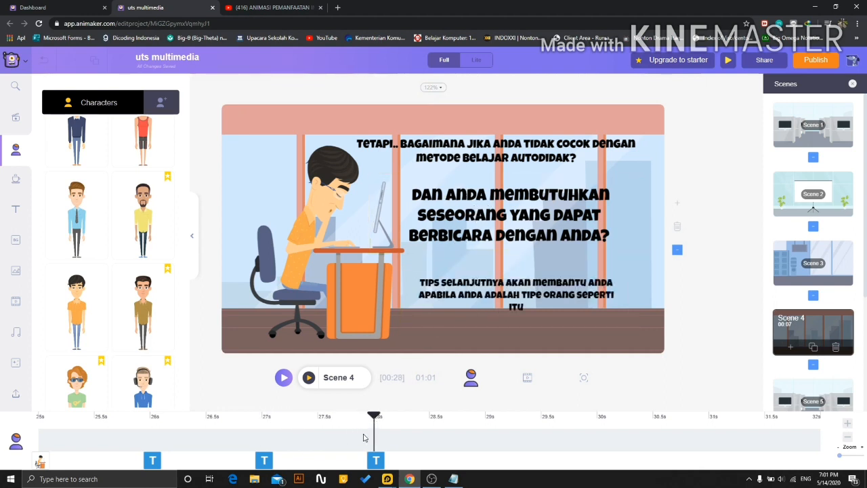
{"action": "left_click_drag", "start_coordinate": [378, 420], "coordinate": [821, 417]}
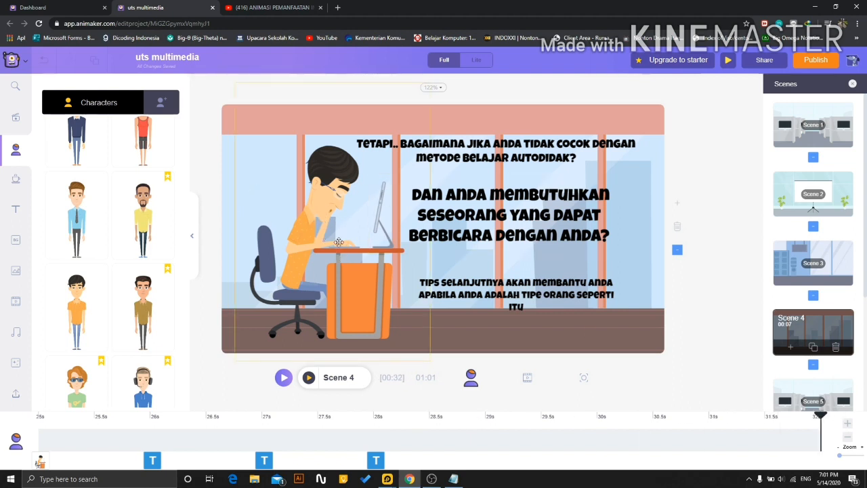
Bring up Scene 5 in the scene timeline and scrub to 38.4 s and 40.3 s to review its texts.
{"action": "left_click", "coordinate": [527, 380]}
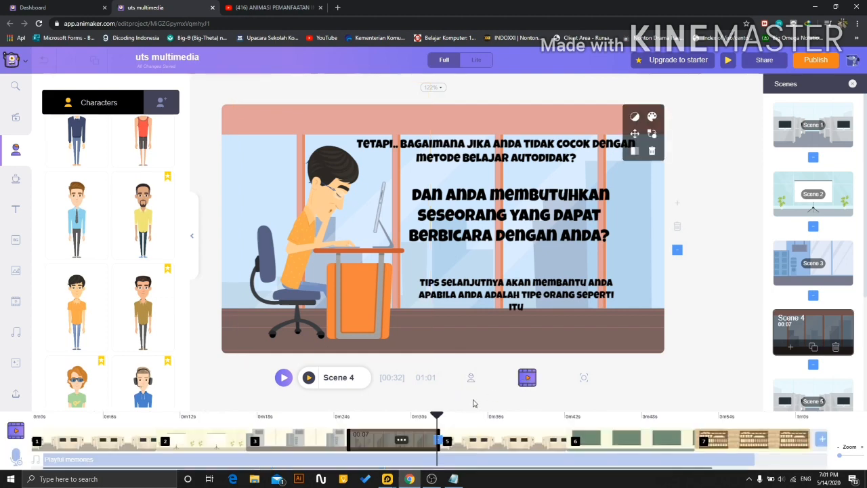
{"action": "left_click", "coordinate": [492, 443]}
{"action": "left_click_drag", "start_coordinate": [436, 417], "coordinate": [506, 417]}
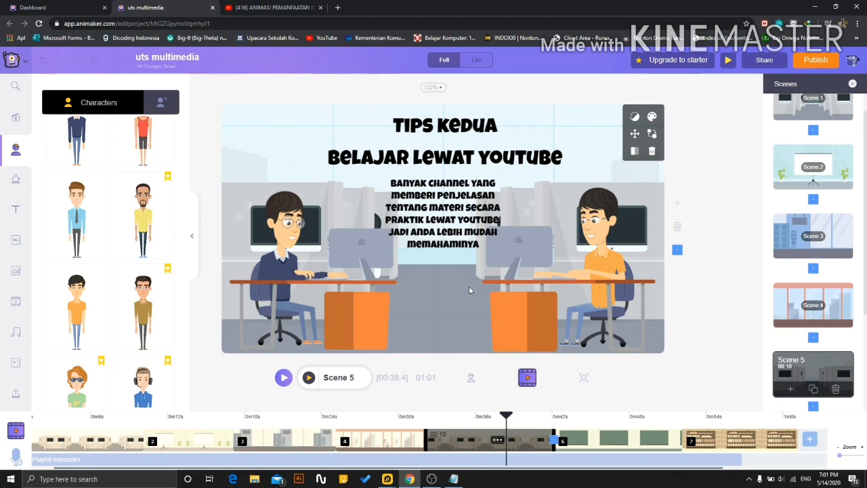
{"action": "left_click_drag", "start_coordinate": [508, 417], "coordinate": [536, 423]}
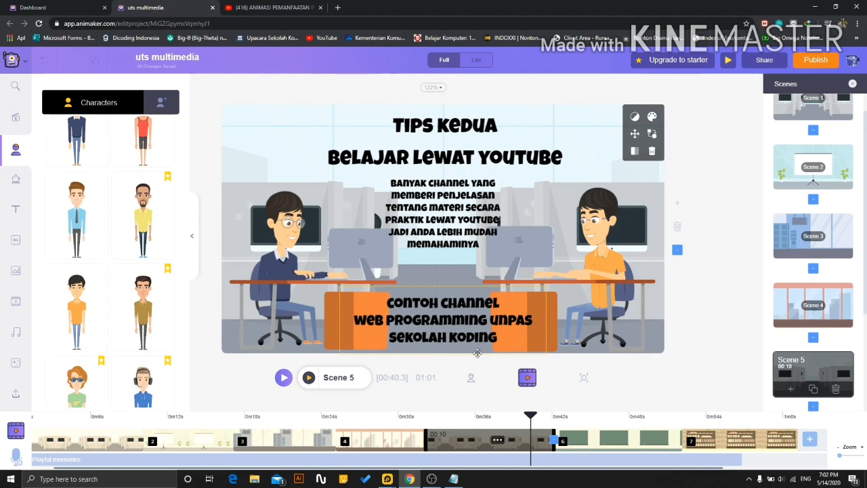
Check the script in Notepad, open YouTube's home page in a new browser tab, and search for "coding train".
{"action": "left_click", "coordinate": [448, 481]}
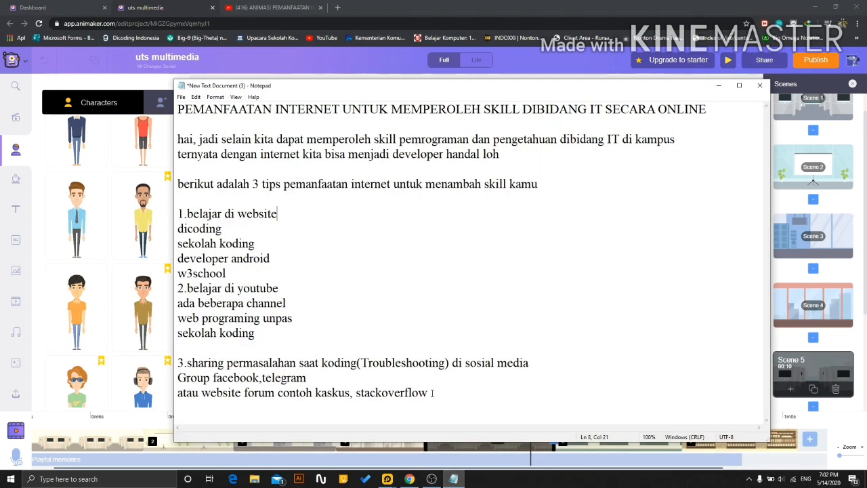
{"action": "left_click", "coordinate": [271, 7]}
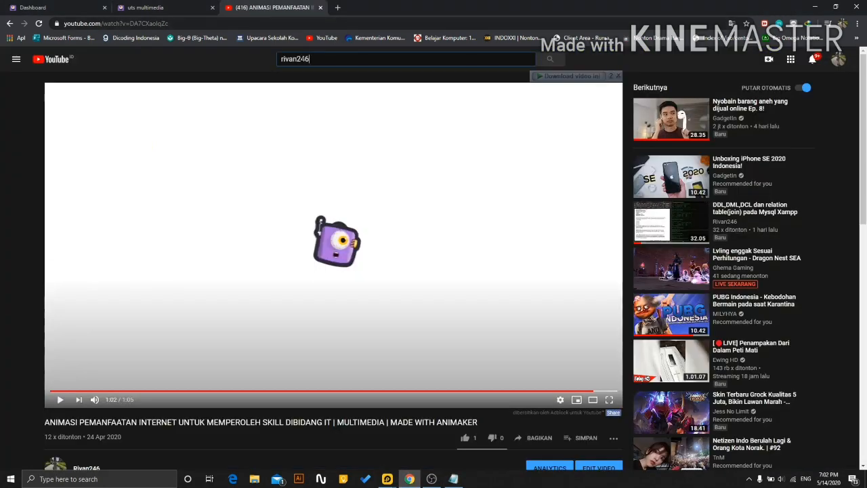
{"action": "middle_click", "coordinate": [66, 60]}
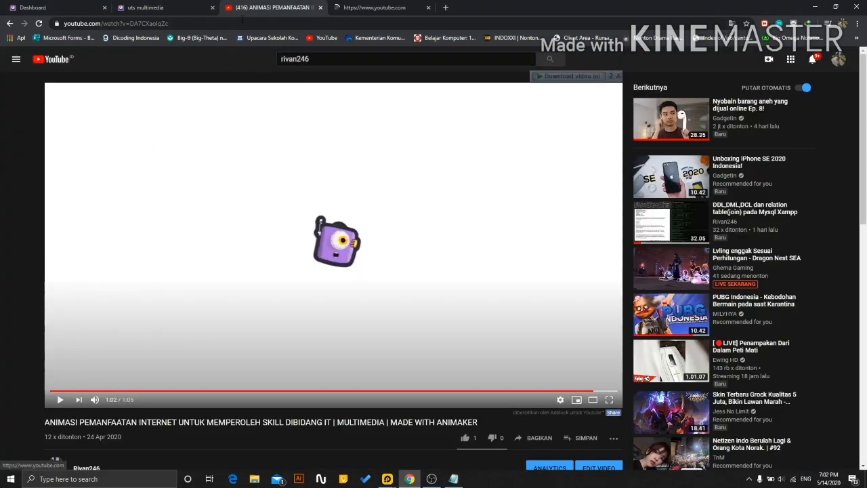
{"action": "left_click", "coordinate": [339, 8]}
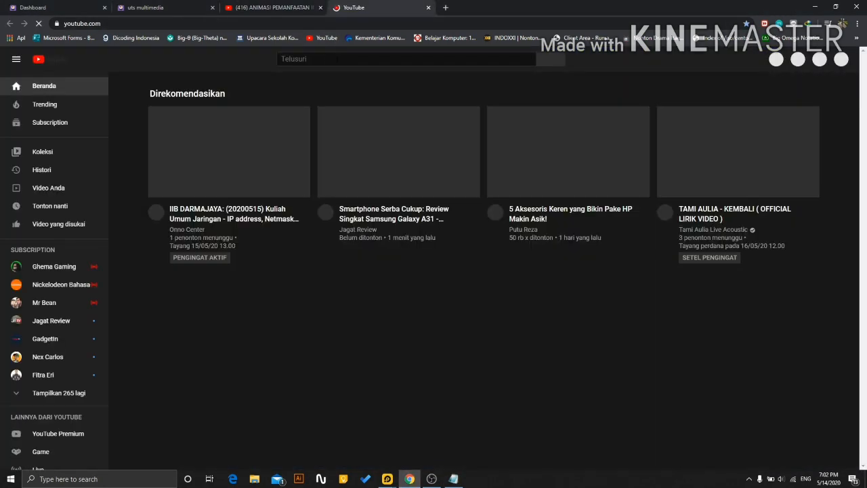
{"action": "left_click", "coordinate": [336, 59]}
{"action": "type", "text": "coding train"}
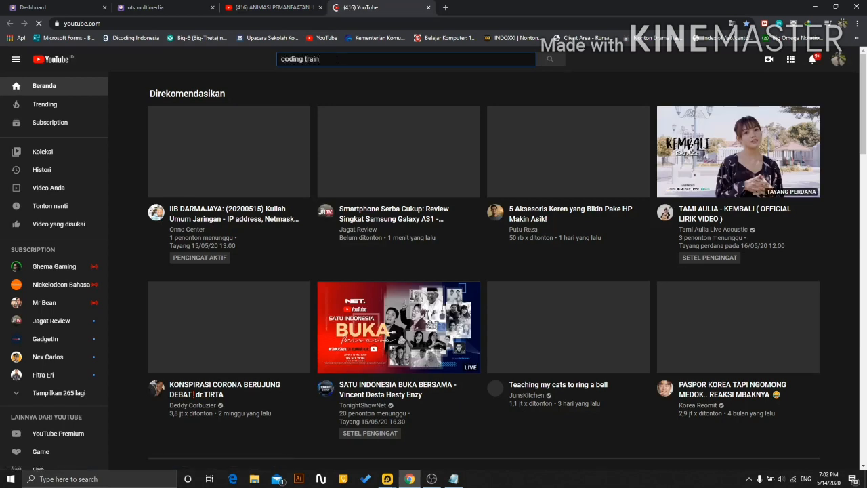
{"action": "key", "text": "Return"}
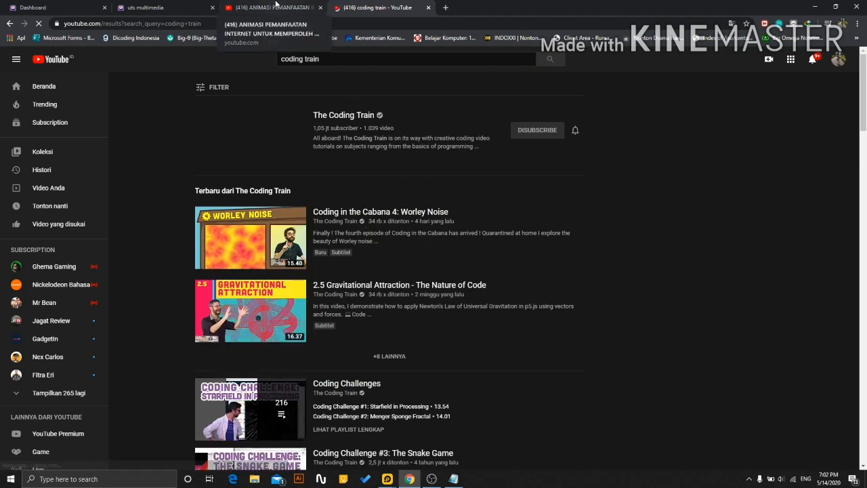
Return to the "uts multimedia" project, show Scene 5's Animation Timeline, and select the seated character in the orange shirt.
{"action": "left_click", "coordinate": [276, 7]}
{"action": "left_click", "coordinate": [145, 8]}
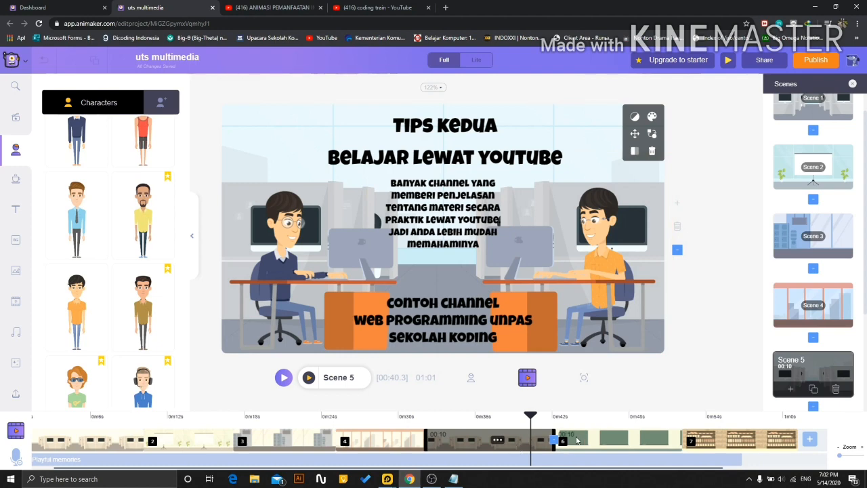
{"action": "left_click", "coordinate": [472, 378]}
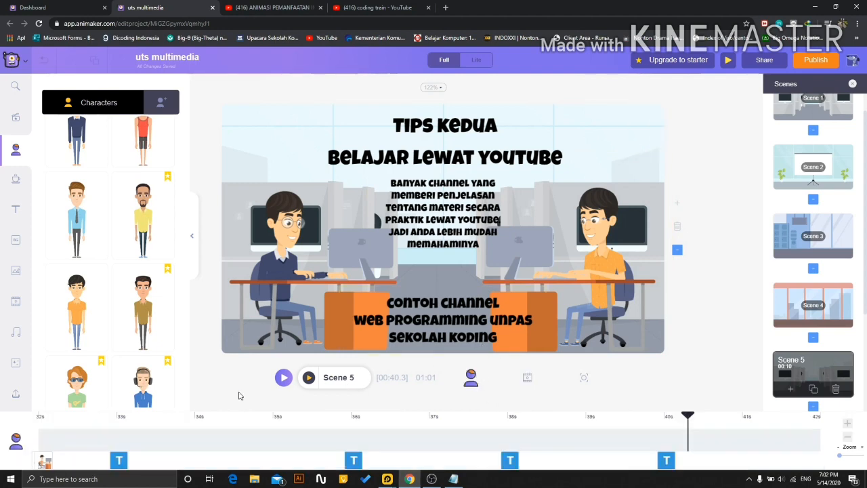
{"action": "mouse_move", "coordinate": [42, 461]}
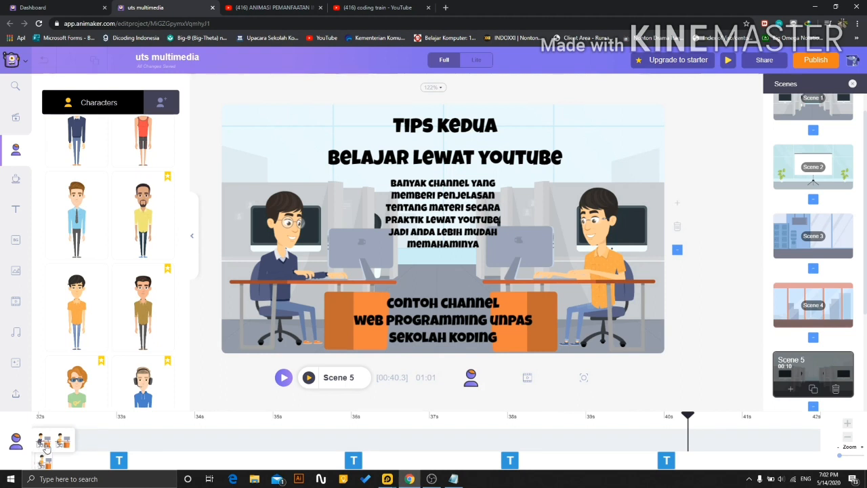
{"action": "left_click", "coordinate": [46, 443]}
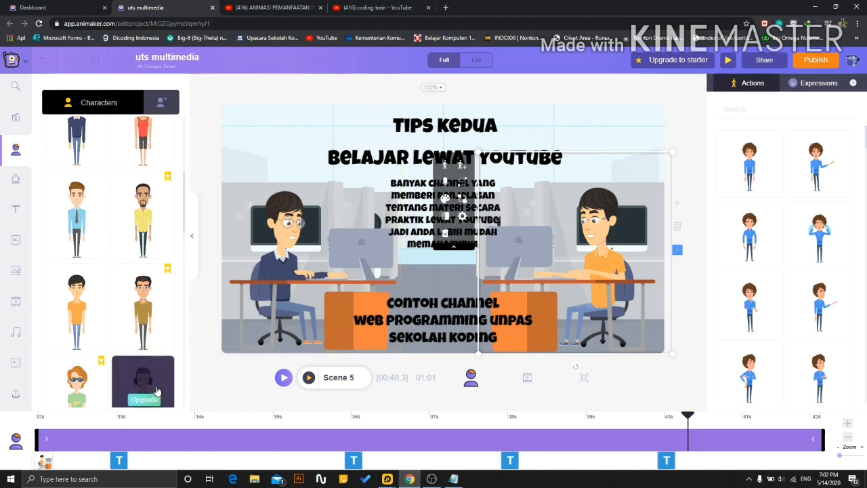
Inspect Scene 5's texts, from "Tips Kedua" to the example-channel list at 40 s.
{"action": "left_click", "coordinate": [119, 460]}
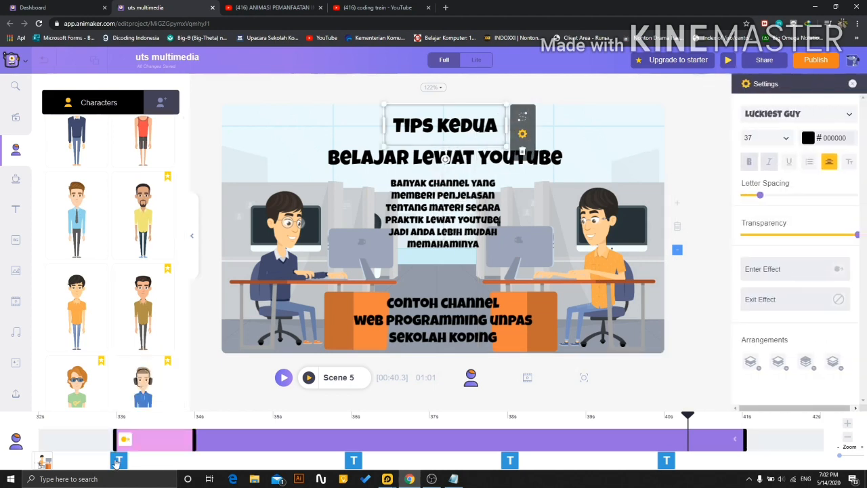
{"action": "left_click", "coordinate": [510, 460]}
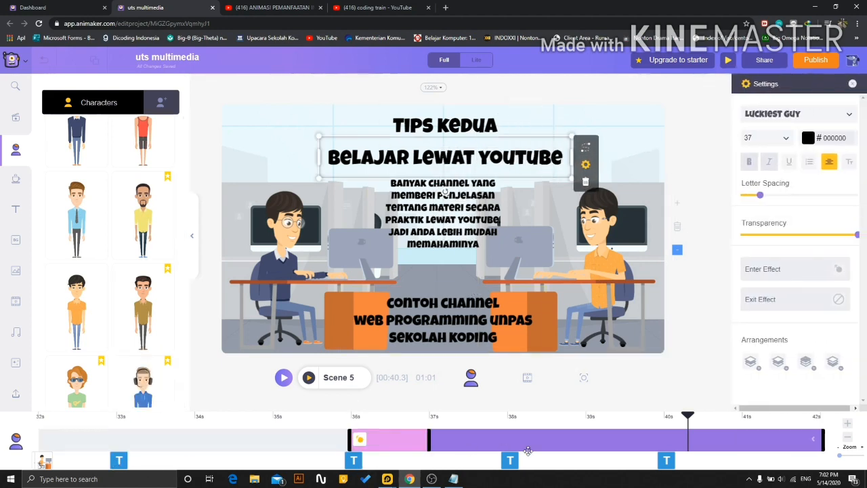
{"action": "left_click", "coordinate": [666, 460]}
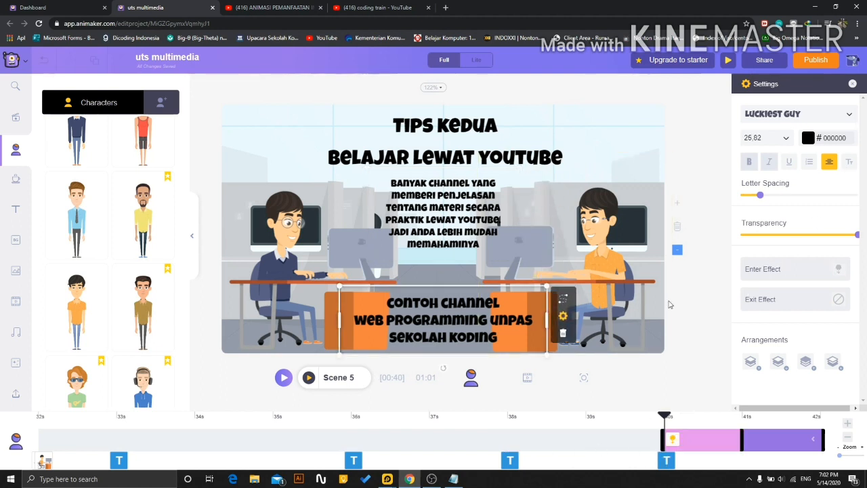
Bring up Scene 6 in the scene timeline and move the playhead to 48.2 s.
{"action": "left_click", "coordinate": [534, 385]}
{"action": "left_click", "coordinate": [530, 380]}
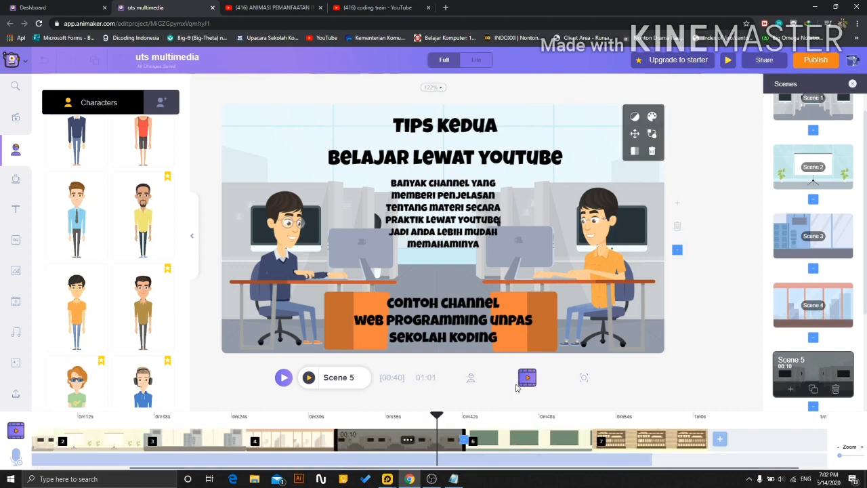
{"action": "left_click", "coordinate": [516, 444]}
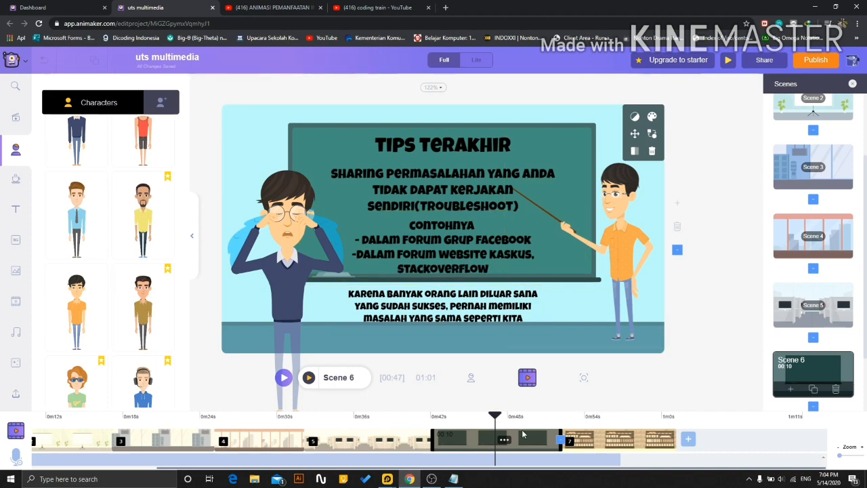
{"action": "left_click_drag", "start_coordinate": [494, 416], "coordinate": [509, 415]}
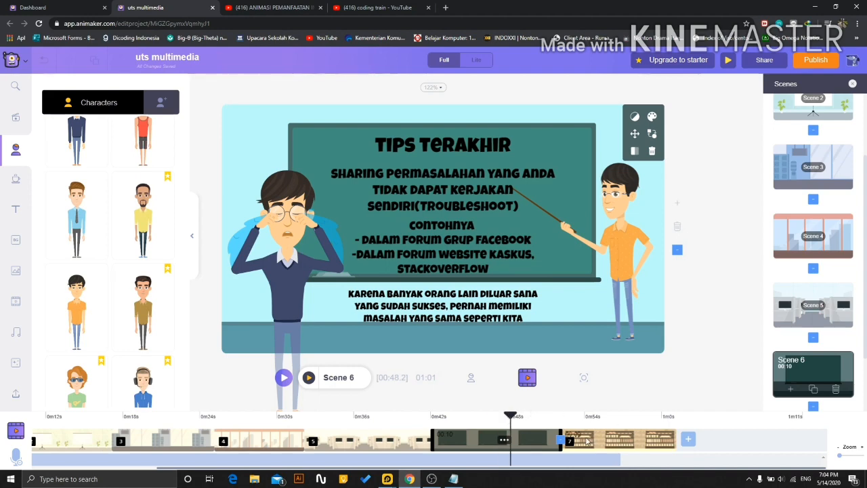
Inspect Scene 6's dark-blue-sweater character, look through its available actions, and select the character holding the pointer.
{"action": "left_click", "coordinate": [283, 222]}
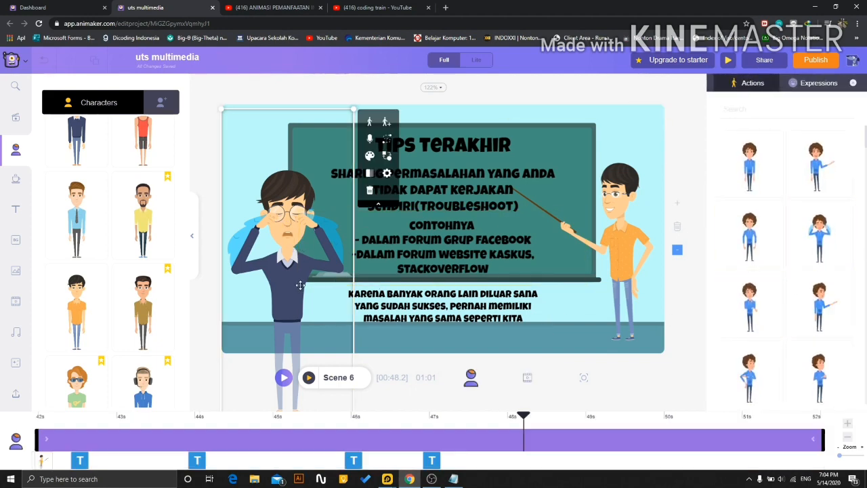
{"action": "scroll", "coordinate": [786, 301], "scroll_direction": "down", "scroll_amount": 3}
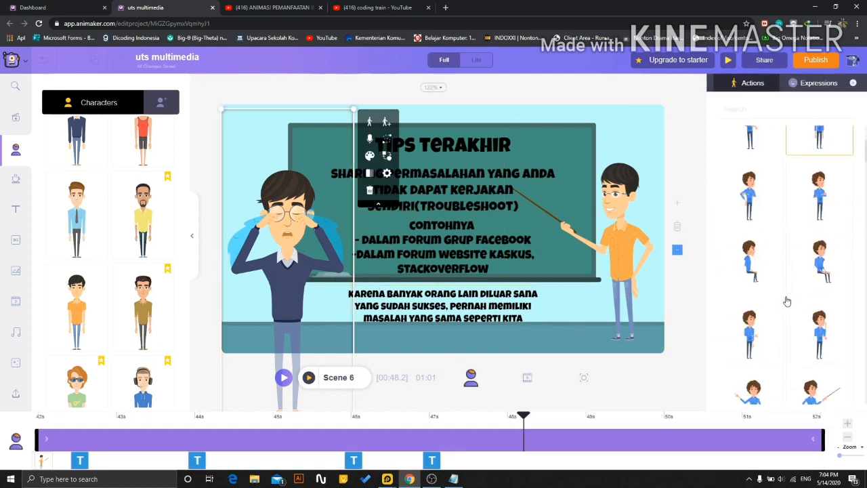
{"action": "scroll", "coordinate": [803, 244], "scroll_direction": "up", "scroll_amount": 2}
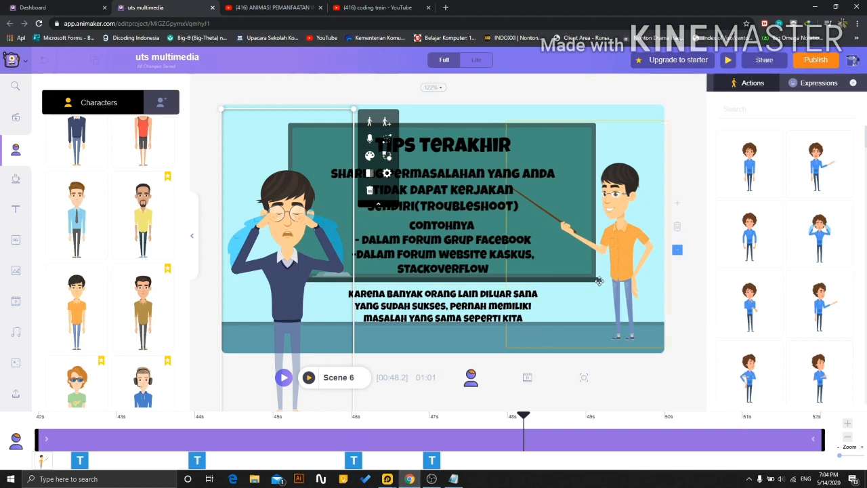
{"action": "left_click", "coordinate": [571, 178]}
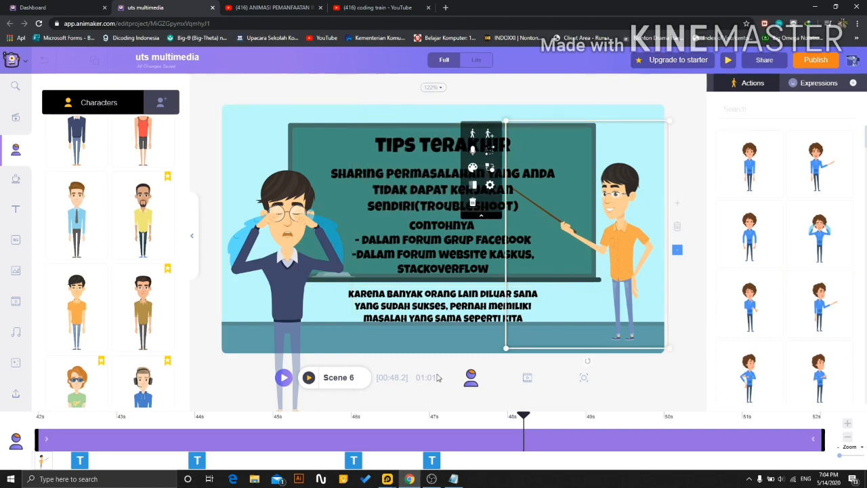
Open Scene 7 from the scene timeline, select its cheering character, and look through the available actions.
{"action": "left_click", "coordinate": [526, 378]}
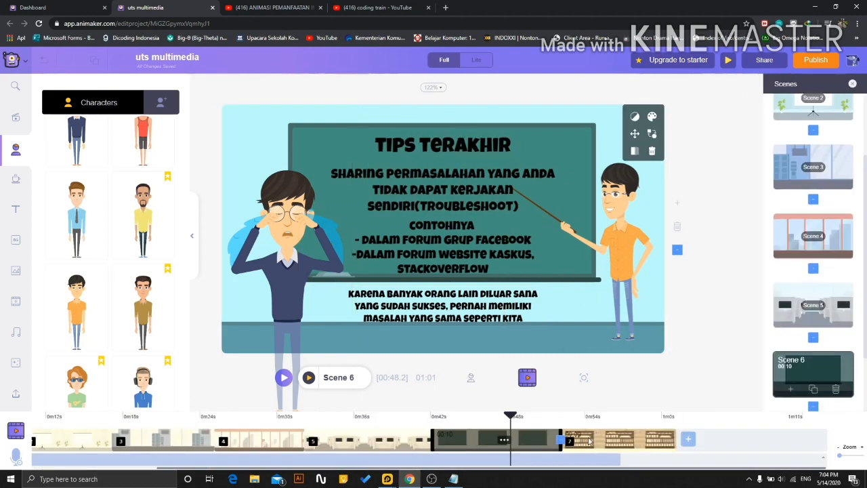
{"action": "left_click", "coordinate": [584, 441]}
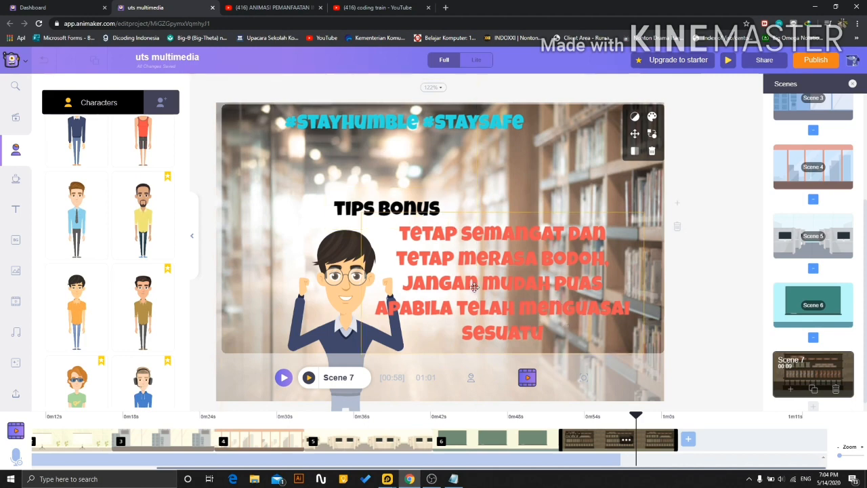
{"action": "left_click", "coordinate": [334, 300]}
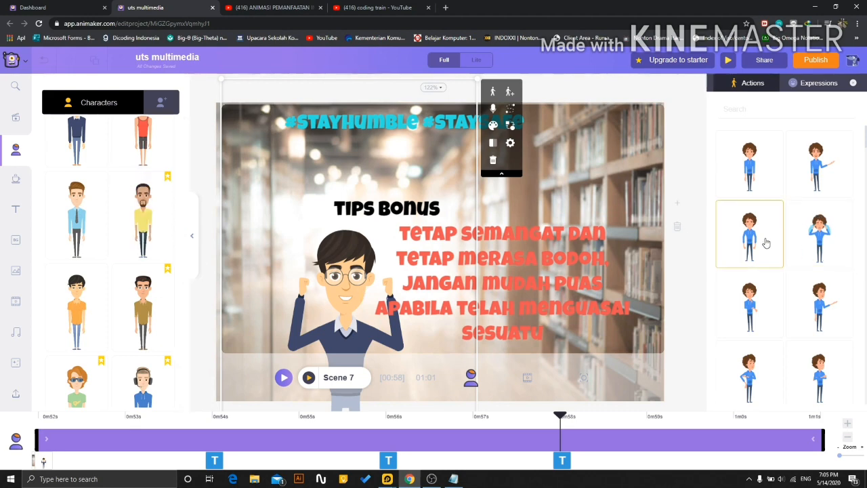
{"action": "scroll", "coordinate": [803, 246], "scroll_direction": "down", "scroll_amount": 2}
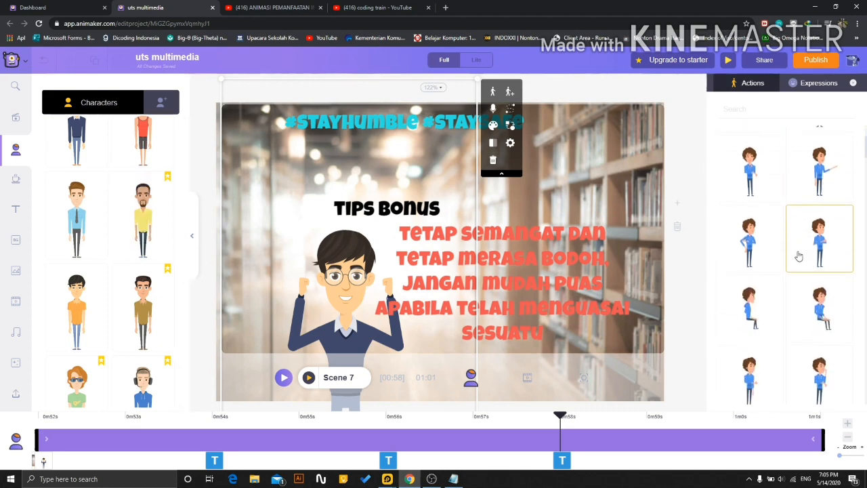
{"action": "scroll", "coordinate": [810, 238], "scroll_direction": "up", "scroll_amount": 2}
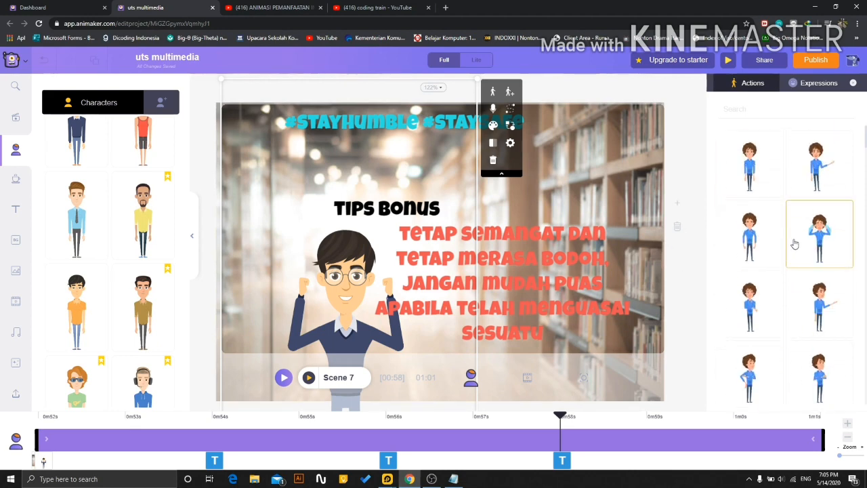
Select Scene 7's library photo and show the collections of backgrounds and images.
{"action": "left_click", "coordinate": [627, 181]}
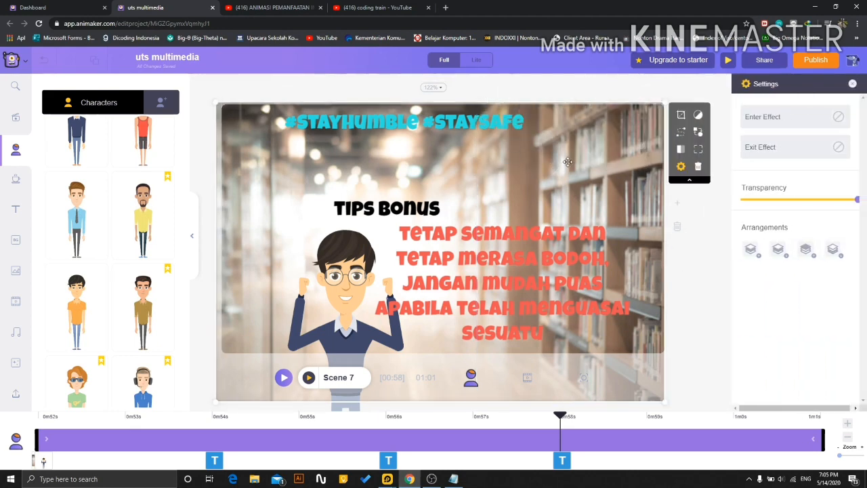
{"action": "left_click", "coordinate": [15, 242]}
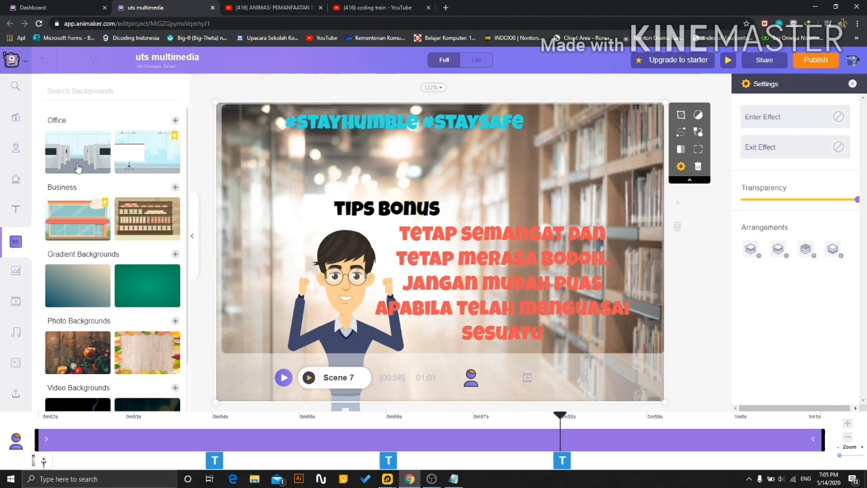
{"action": "left_click", "coordinate": [21, 275]}
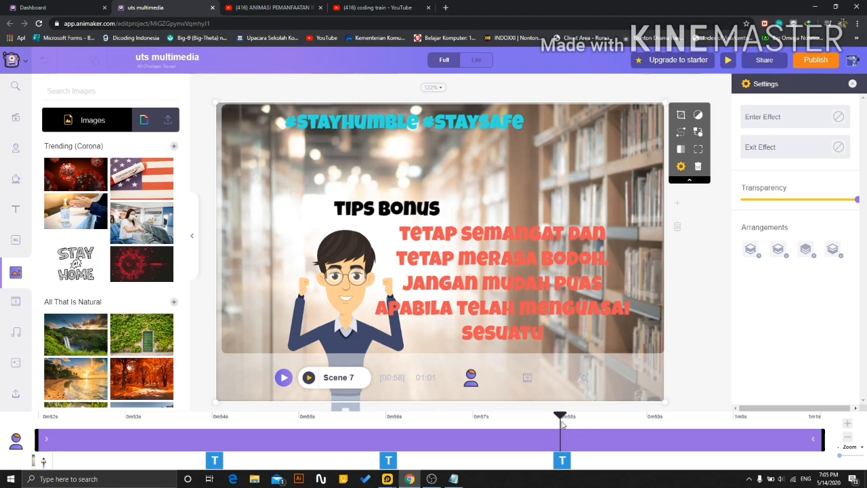
Set the playhead to 52.3 s and reposition the library photo so it covers Scene 7's original background.
{"action": "left_click_drag", "start_coordinate": [562, 417], "coordinate": [65, 417]}
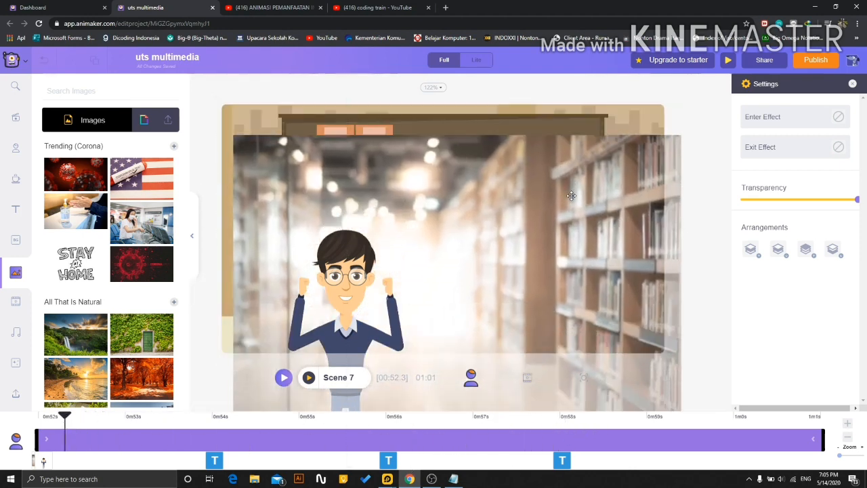
{"action": "left_click_drag", "start_coordinate": [542, 333], "coordinate": [558, 148]}
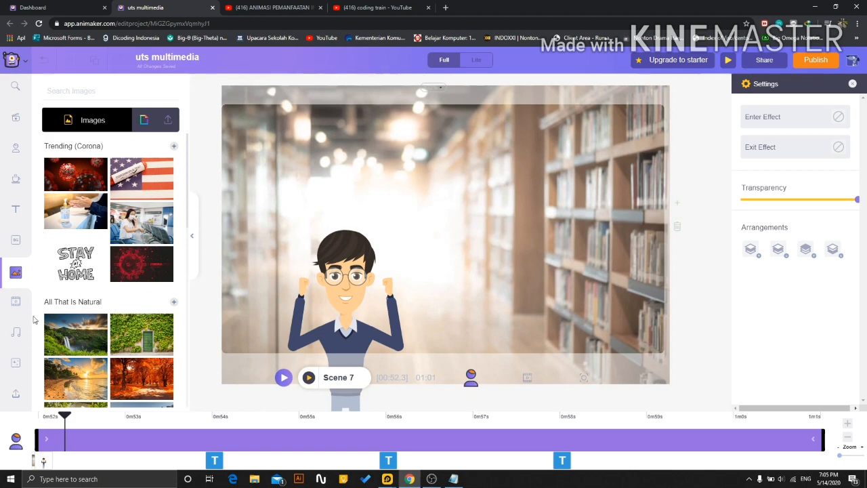
Browse the music library, return to the scene timeline, and extend the music track to the end of Scene 7.
{"action": "left_click", "coordinate": [15, 332]}
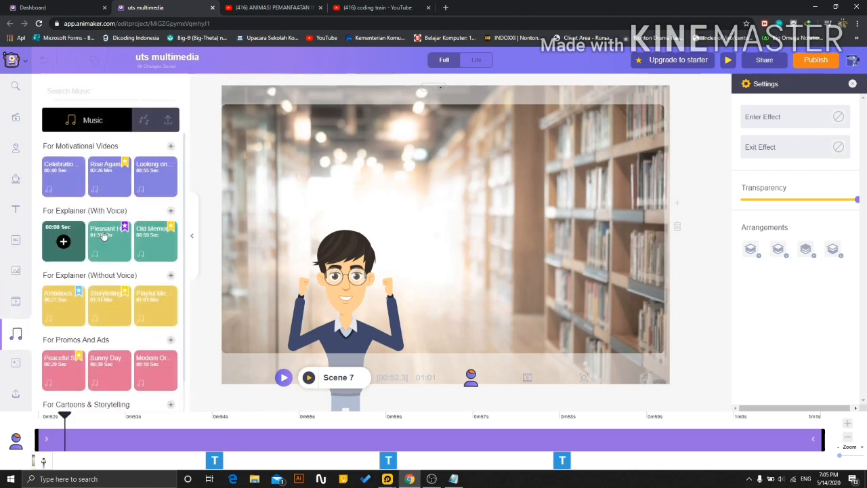
{"action": "scroll", "coordinate": [103, 236], "scroll_direction": "down", "scroll_amount": 1}
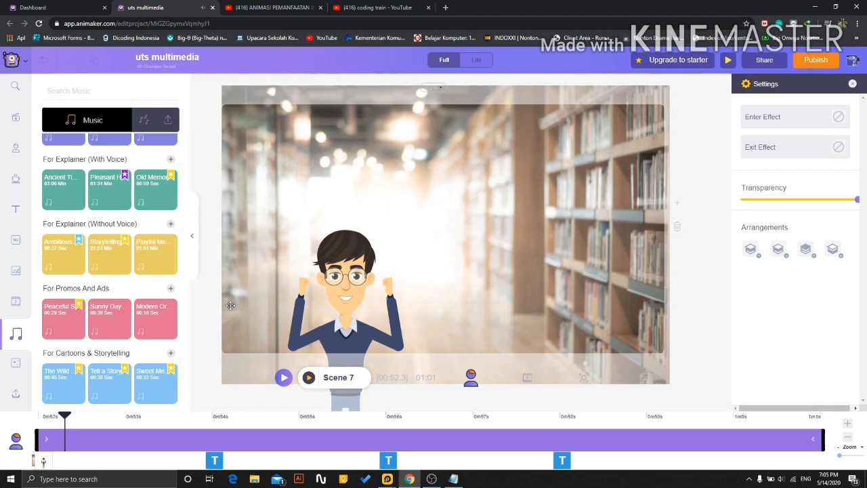
{"action": "left_click", "coordinate": [528, 378]}
{"action": "left_click", "coordinate": [182, 460]}
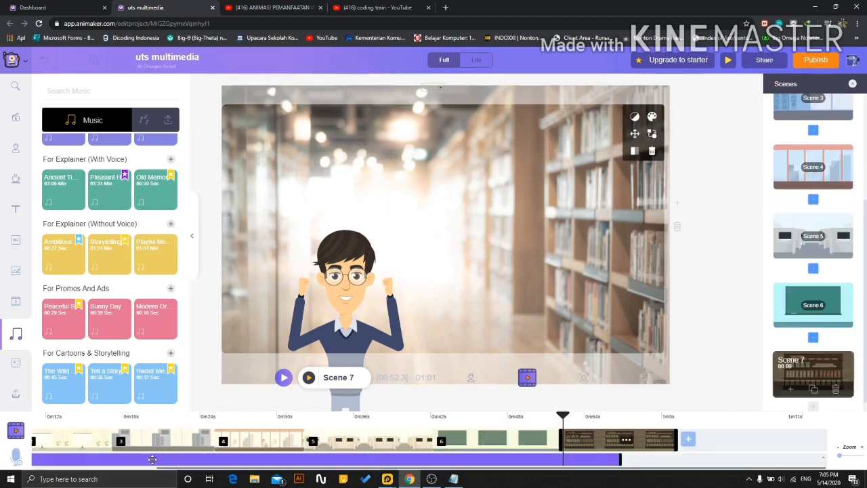
{"action": "left_click_drag", "start_coordinate": [619, 458], "coordinate": [669, 462]}
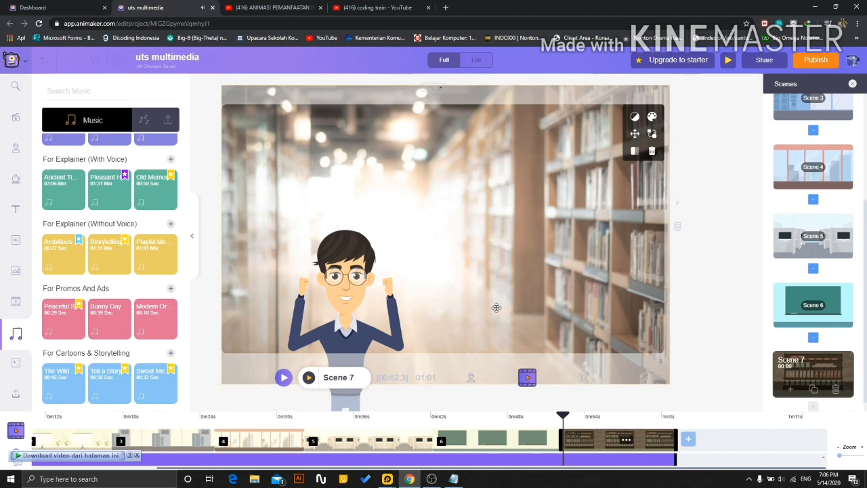
Show KineMaster's home screen in the BDM-1 emulator window, and return to the Animaker project.
{"action": "mouse_move", "coordinate": [387, 479]}
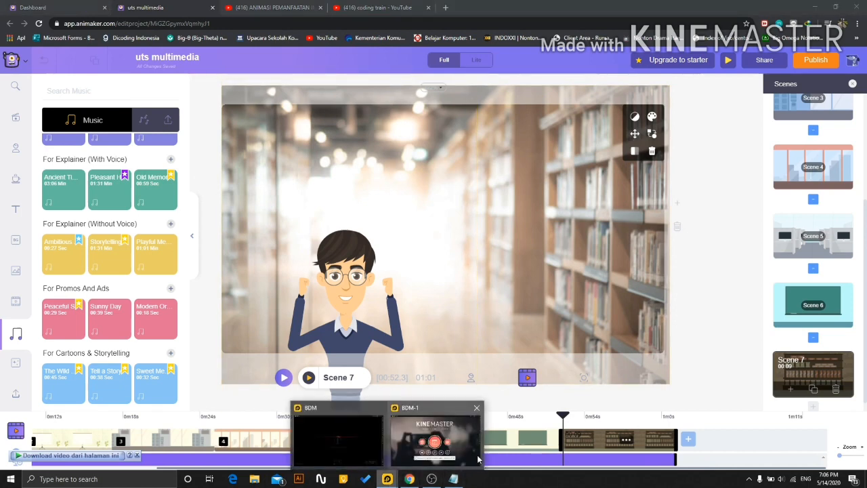
{"action": "left_click", "coordinate": [435, 438]}
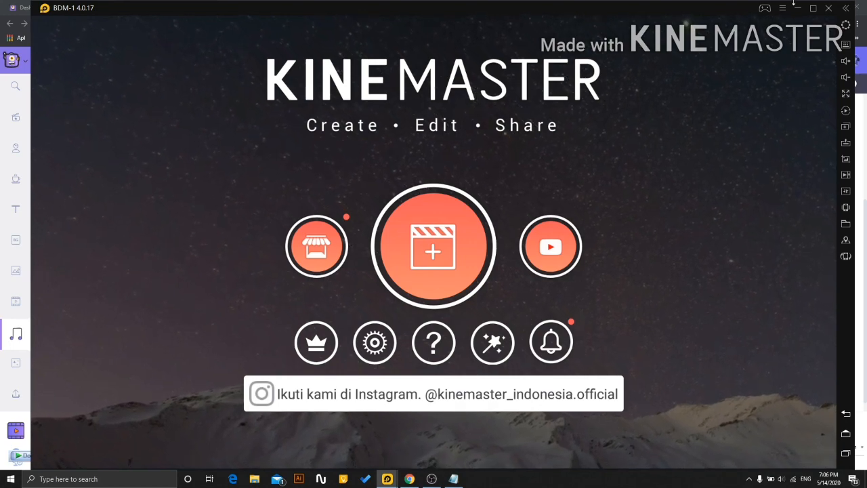
{"action": "left_click", "coordinate": [798, 9]}
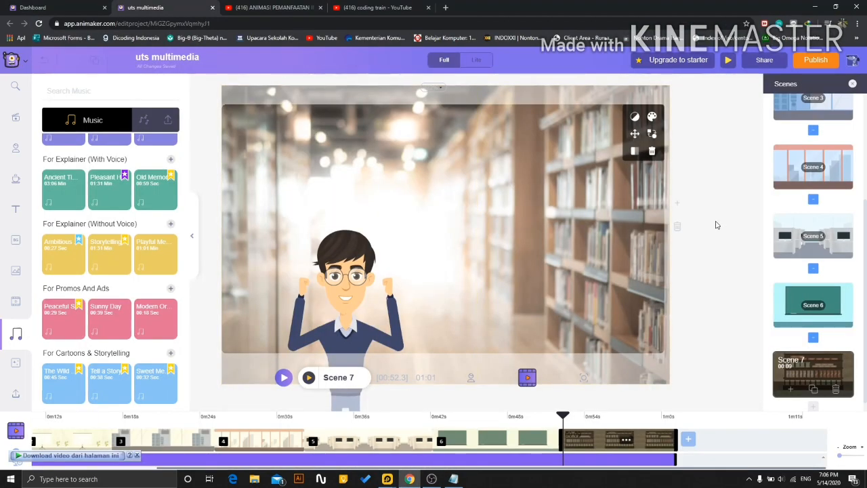
Select Scene 7 in the scene timeline and move the playhead to 58.6 s.
{"action": "left_click", "coordinate": [599, 444]}
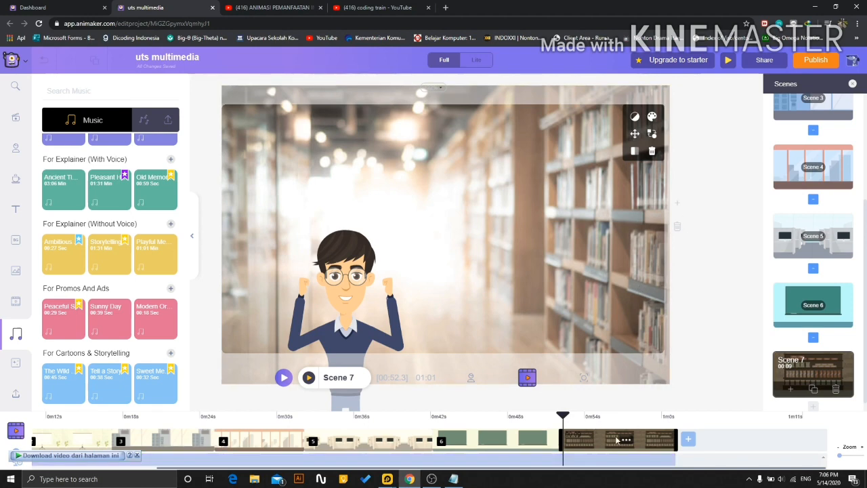
{"action": "left_click_drag", "start_coordinate": [562, 419], "coordinate": [624, 423]}
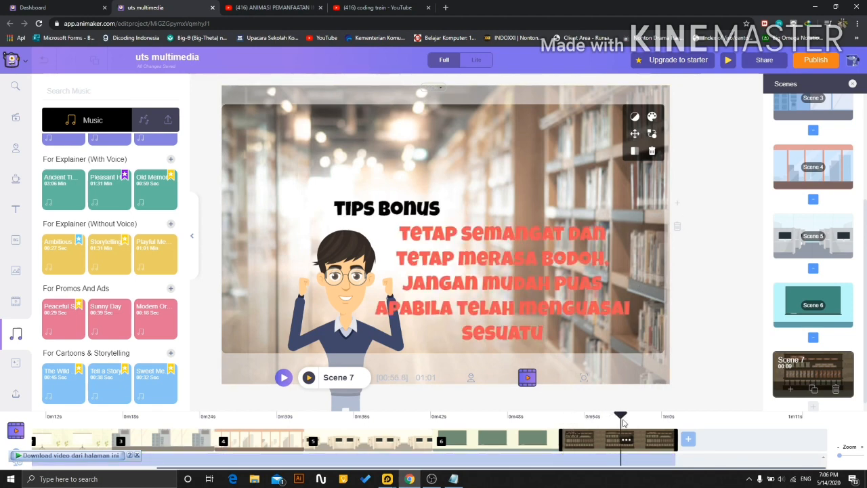